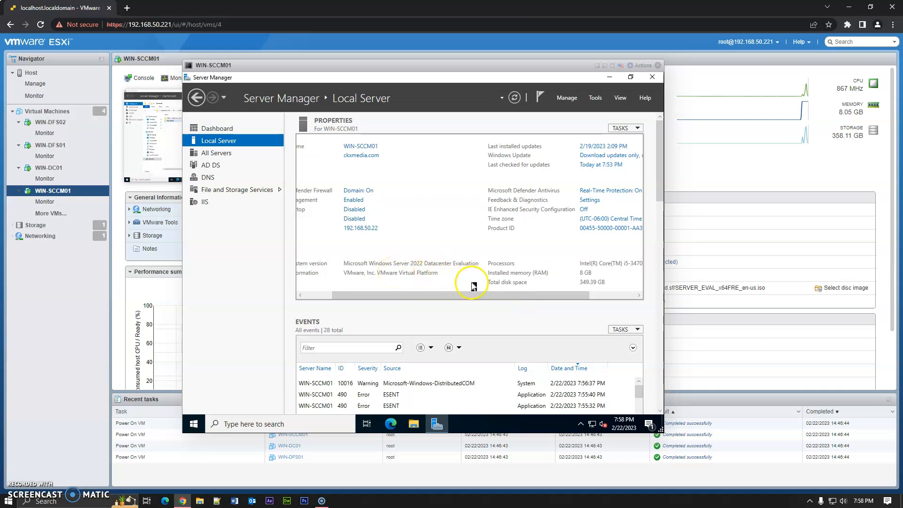
- Review the local server's properties in Server Manager, scrolling across the properties panel
left_click_drag(490, 295, 514, 295)
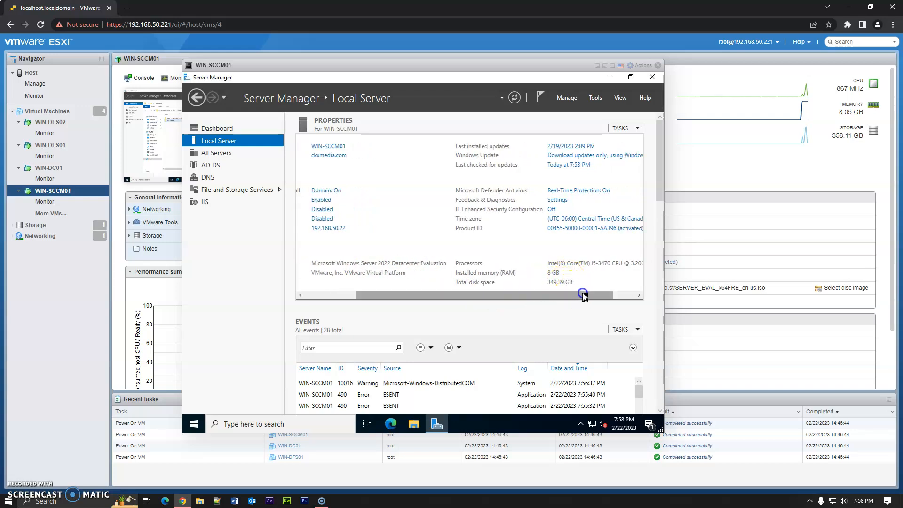
left_click_drag(583, 296, 594, 296)
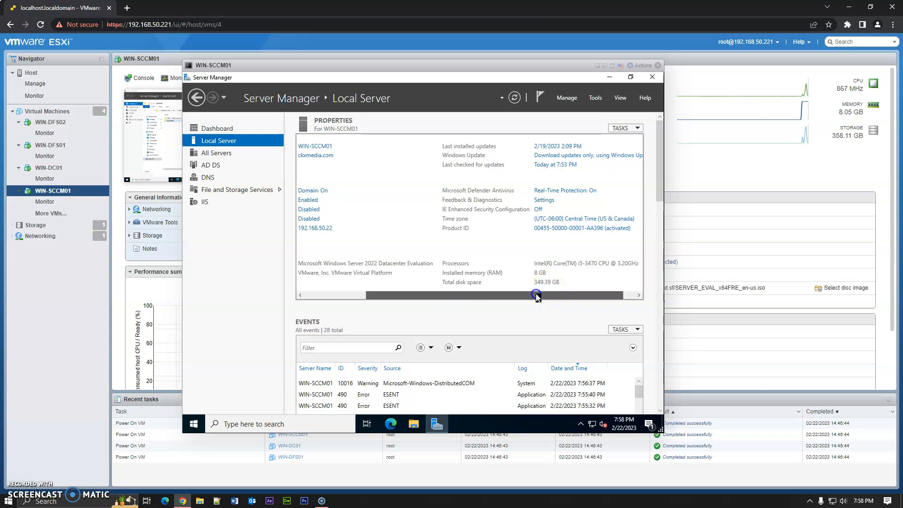
left_click_drag(536, 294, 486, 297)
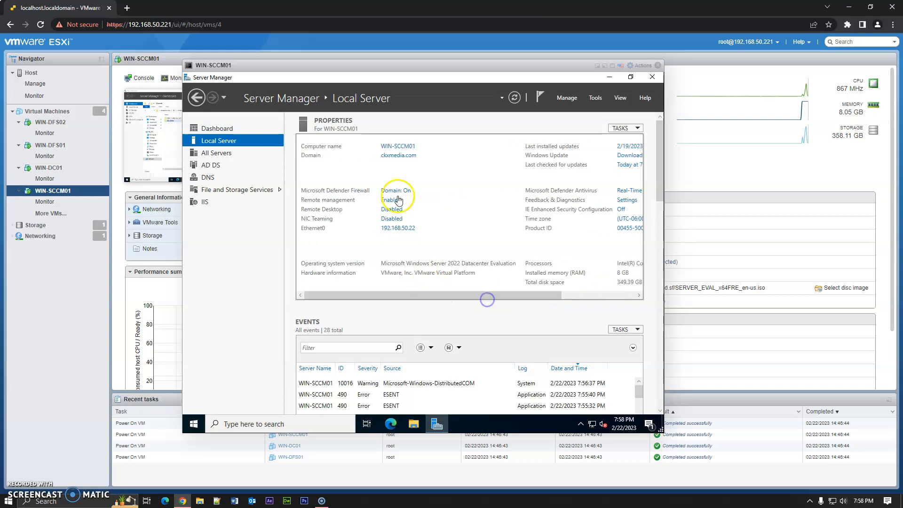
left_click(232, 130)
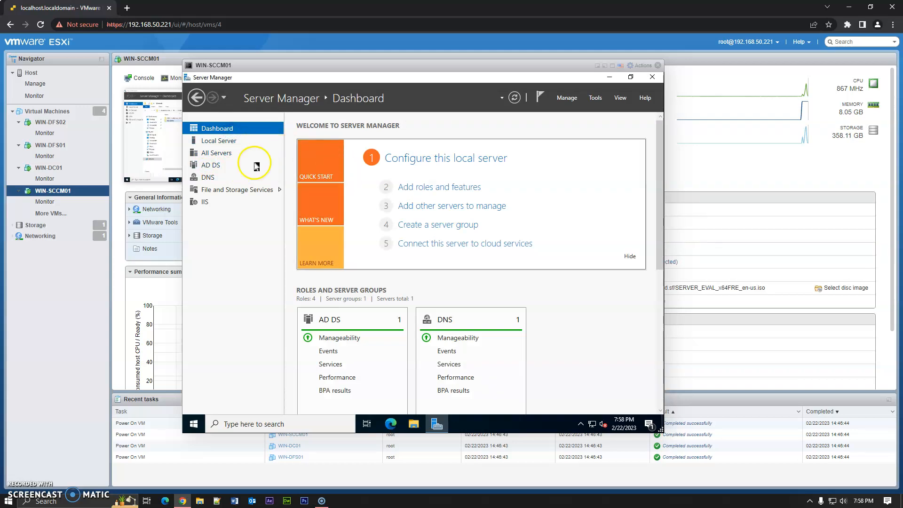
left_click(240, 141)
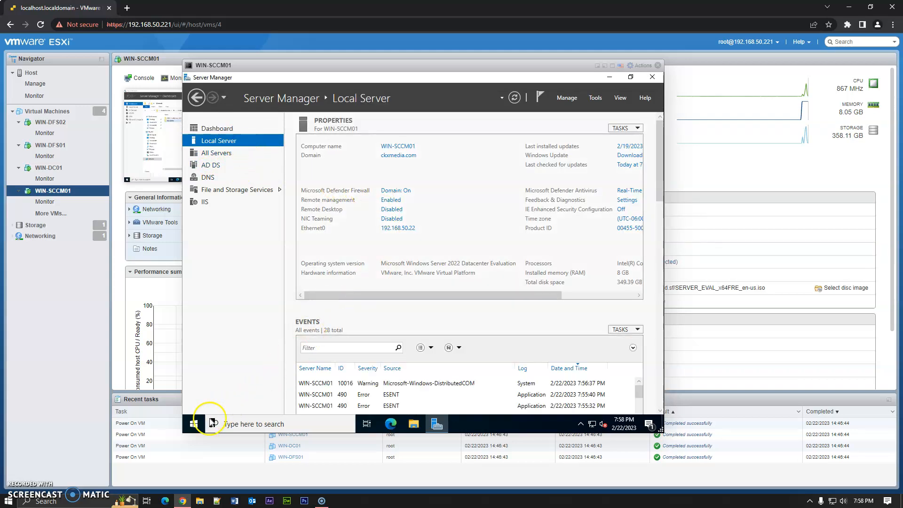
- Launch SQL Server Management Studio from the Microsoft SQL Server Tools 19 folder in the Start menu
left_click(193, 424)
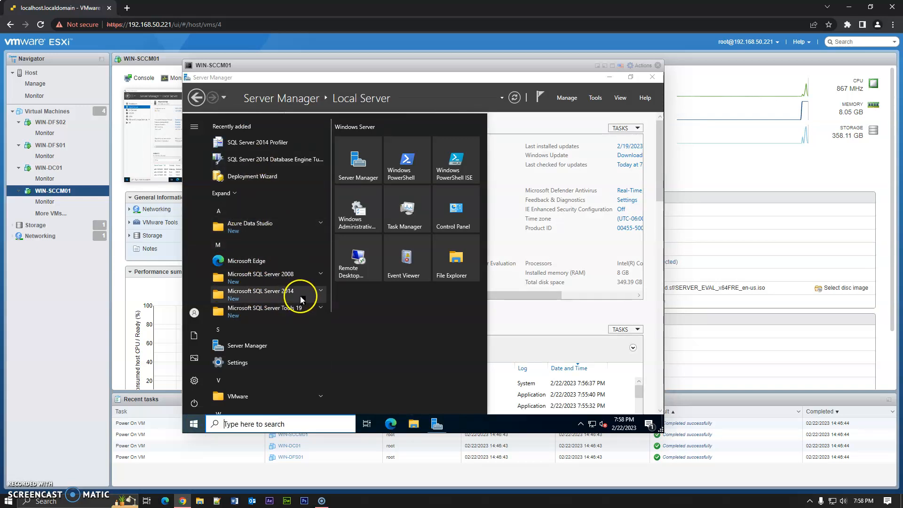
left_click(297, 310)
scroll(274, 327, "down", 2)
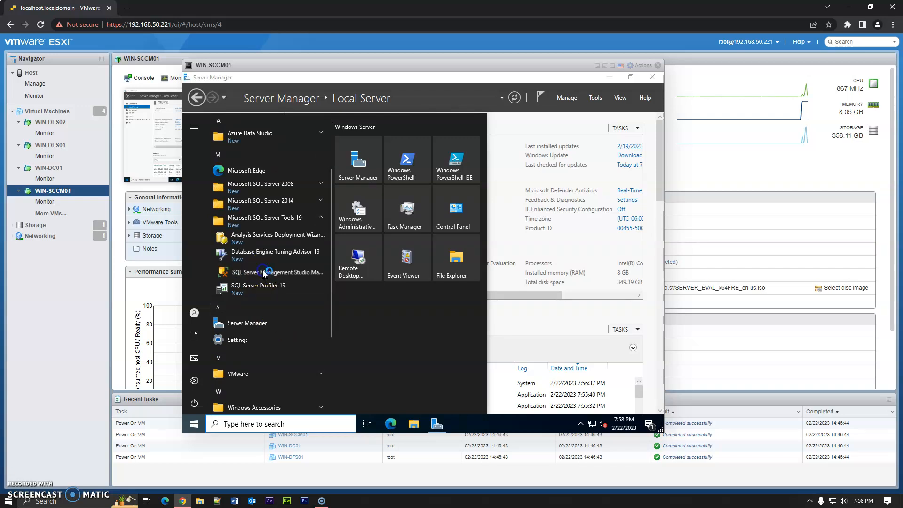
left_click(262, 271)
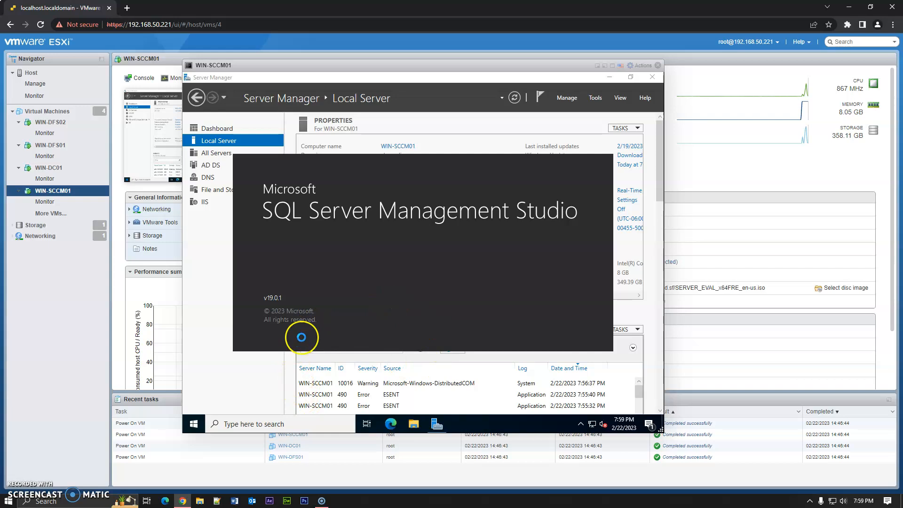
- Open the network share \\ckxmedia.com\dfs\installs\ through the taskbar search
left_click(288, 421)
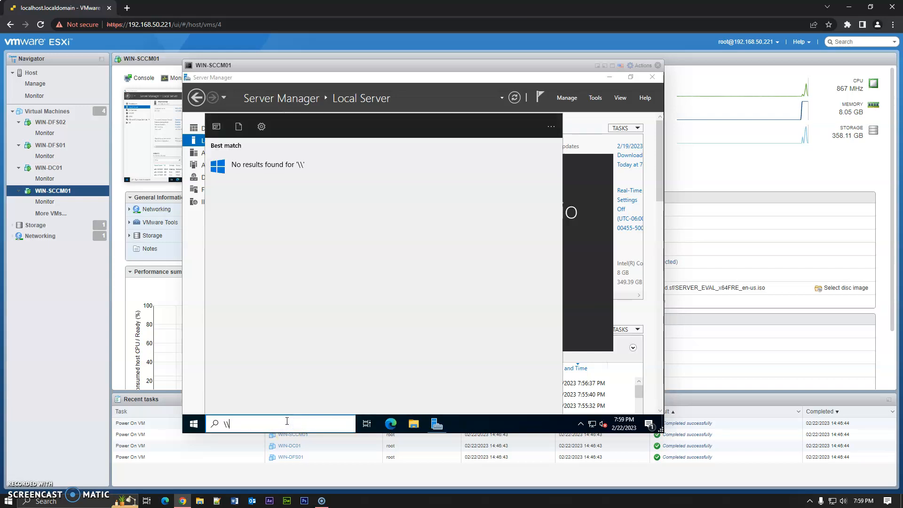
type("\\\\ckx")
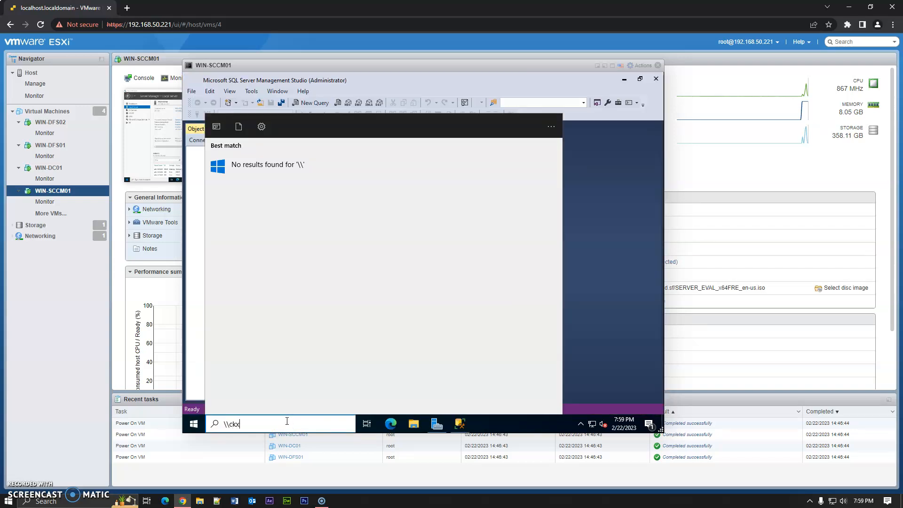
type("medi")
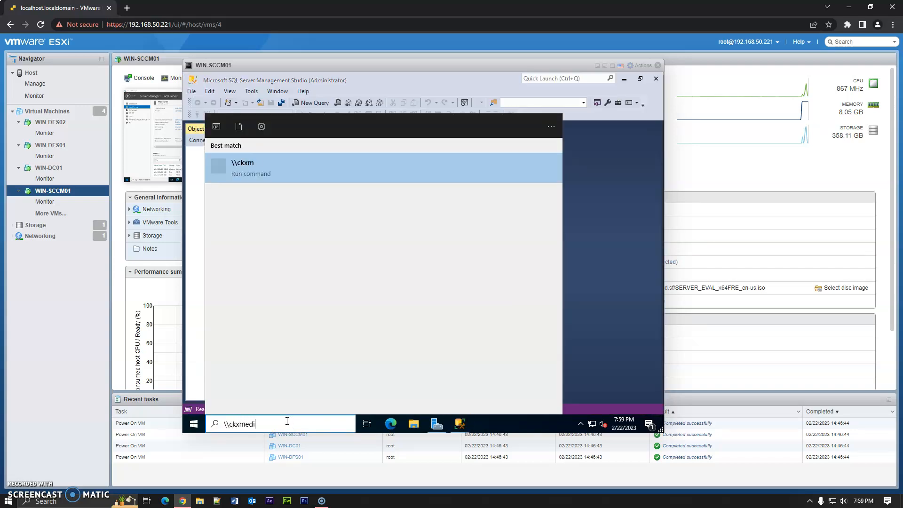
type("a.com\\dfs\\installs\\")
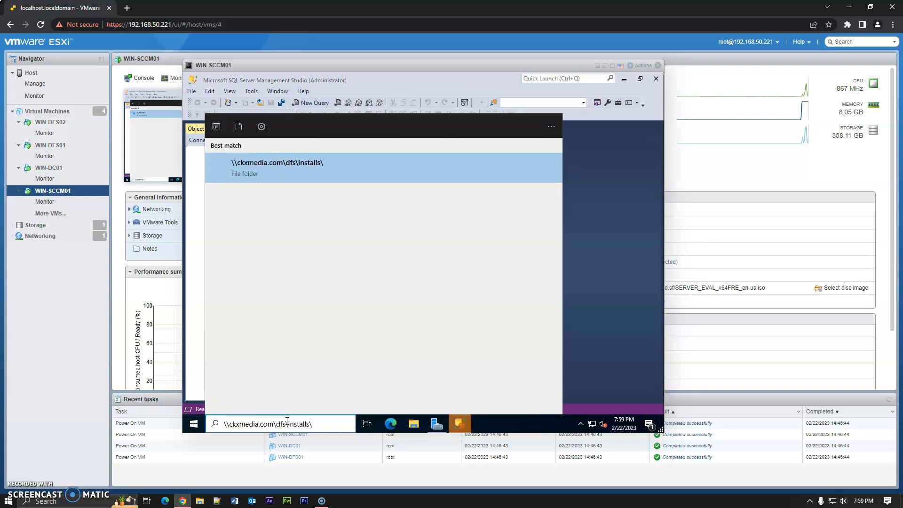
key("Return")
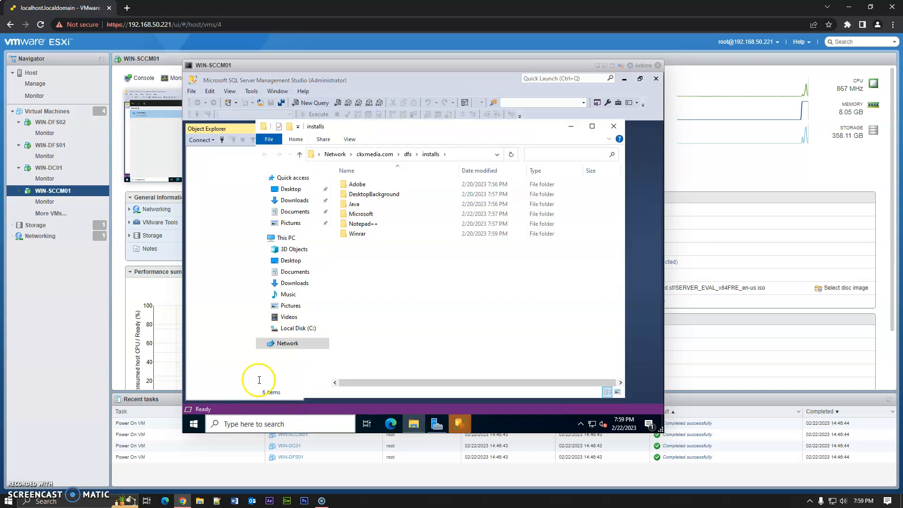
- Browse into Microsoft\MEM_Configmgr_2203\SMSSETUP\BIN\X64 in the installs share
double_click(389, 218)
double_click(370, 185)
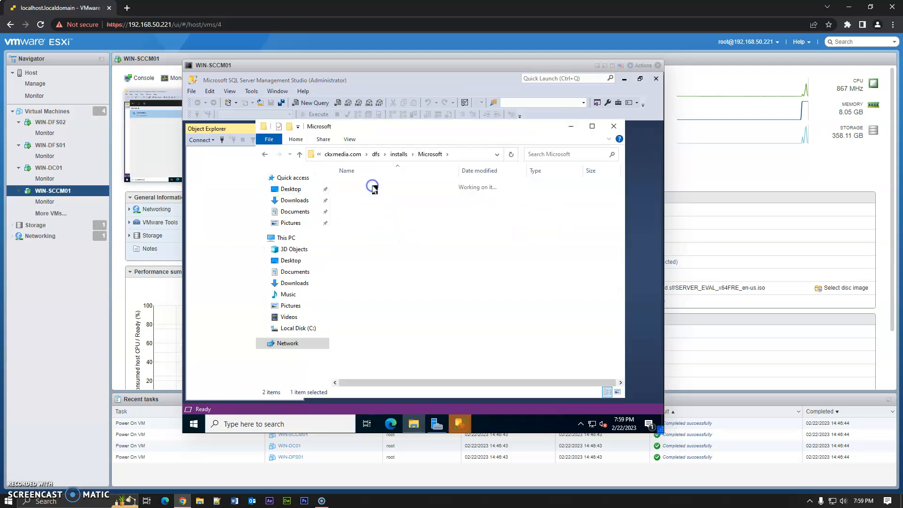
double_click(371, 204)
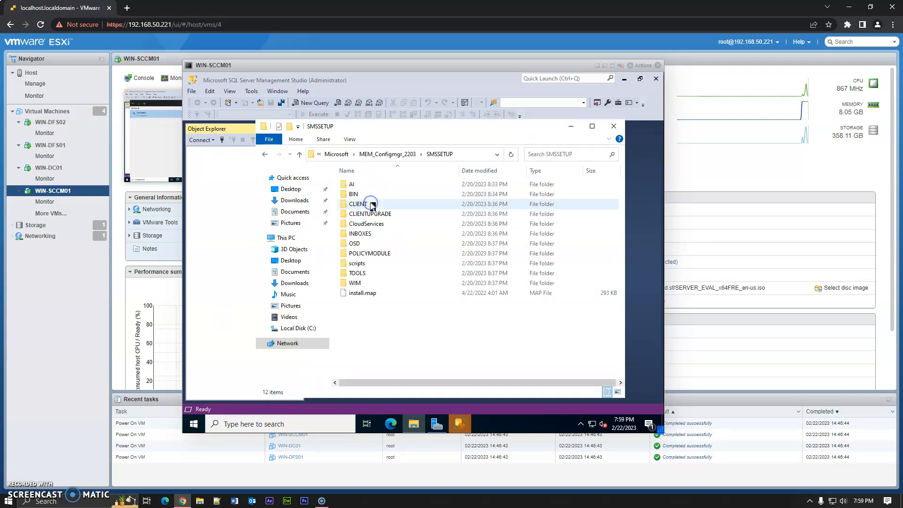
left_click(365, 204)
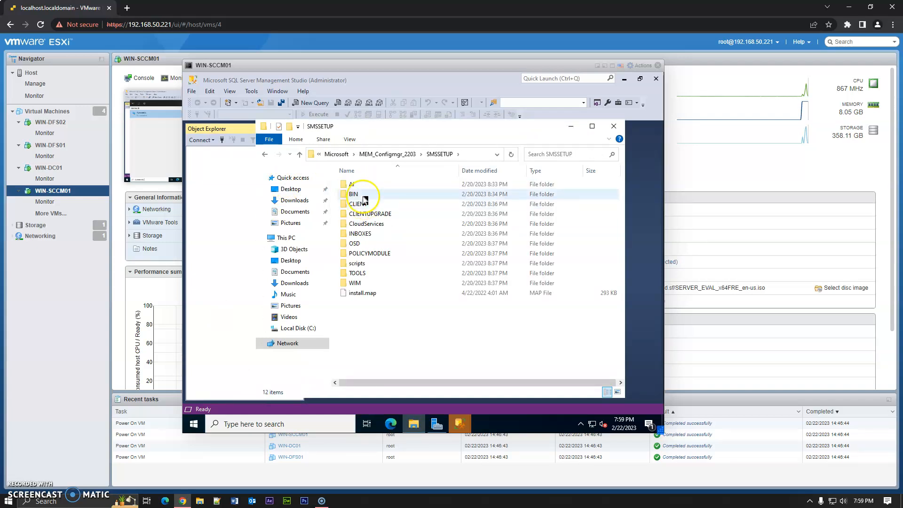
double_click(369, 194)
left_click(370, 197)
double_click(369, 196)
scroll(430, 283, "down", 10)
left_click(438, 325)
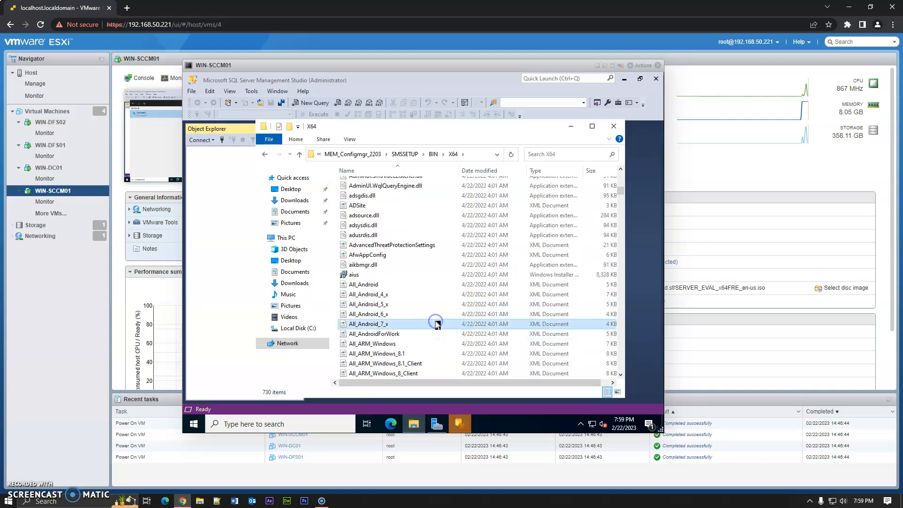
- Search the X64 folder listing for files whose names begin with E
key("e")
key("e")
key("e")
key("s")
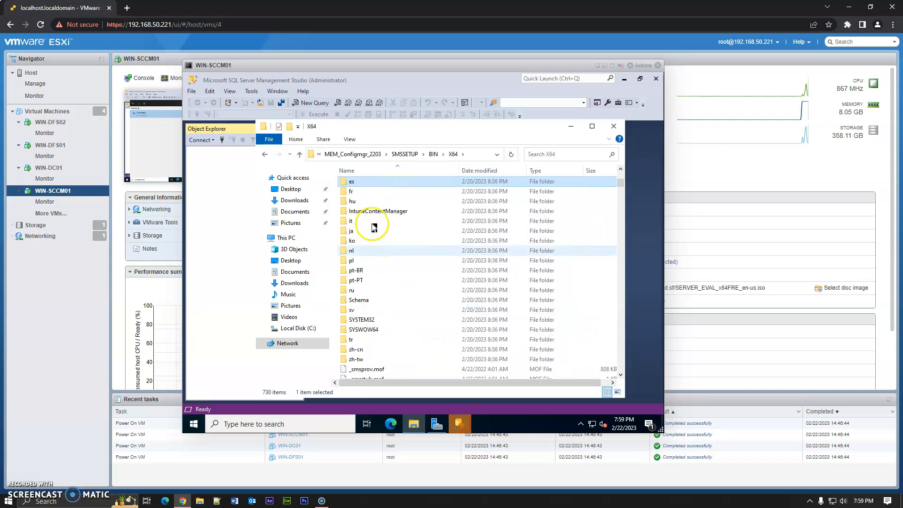
scroll(378, 227, "down", 15)
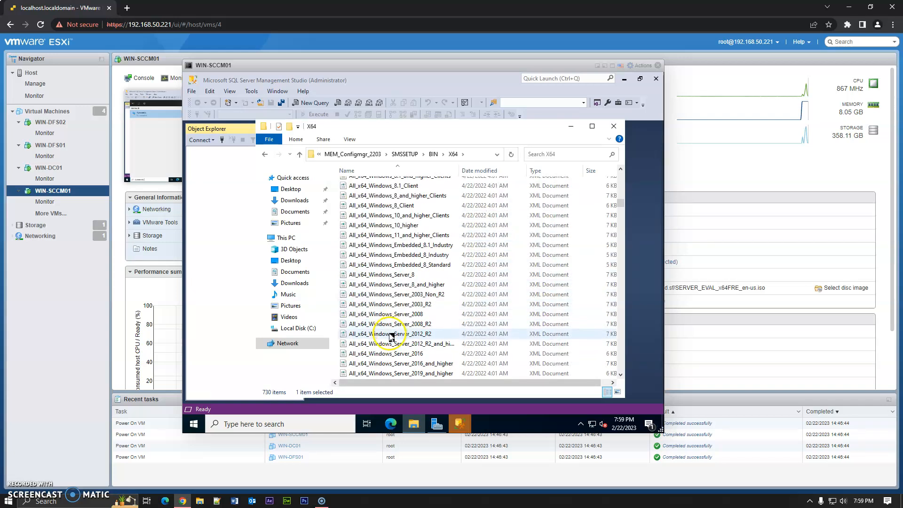
key("e")
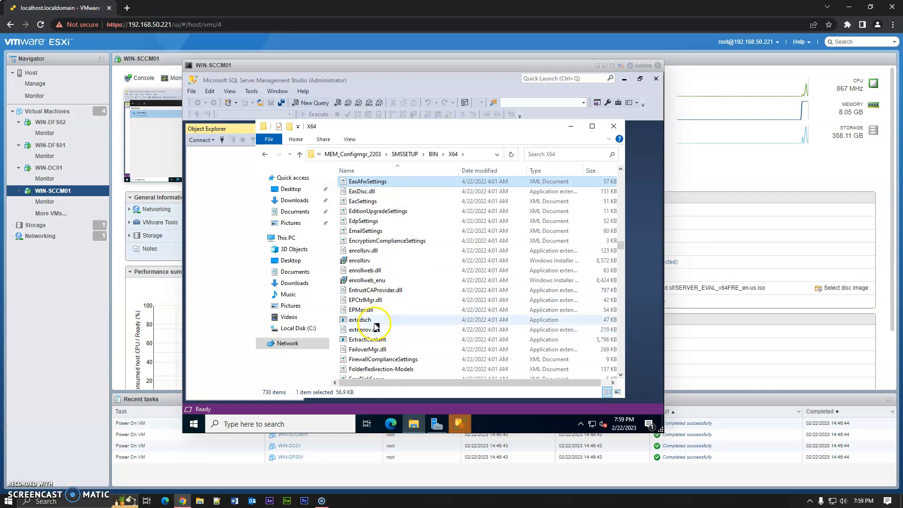
- Connect Management Studio to the WIN-SCCM01 Database Engine using Windows Authentication
left_click(461, 426)
left_click(500, 377)
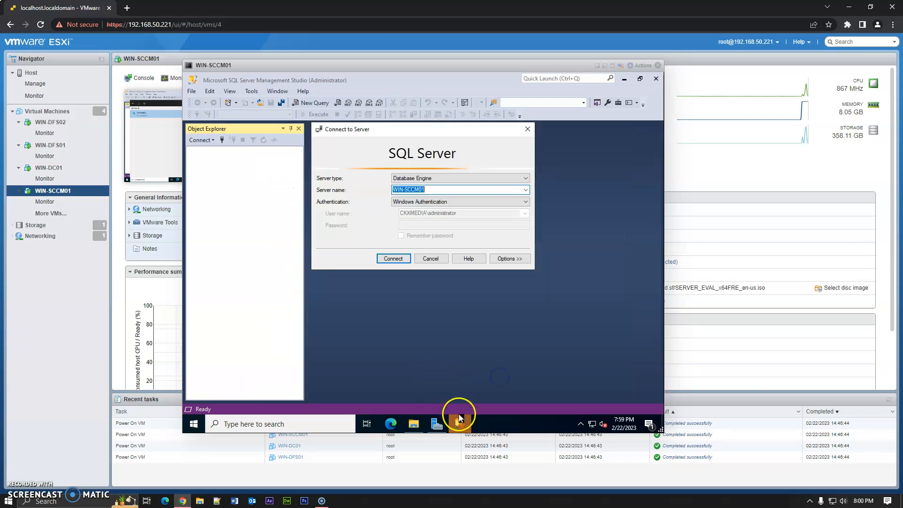
left_click(396, 258)
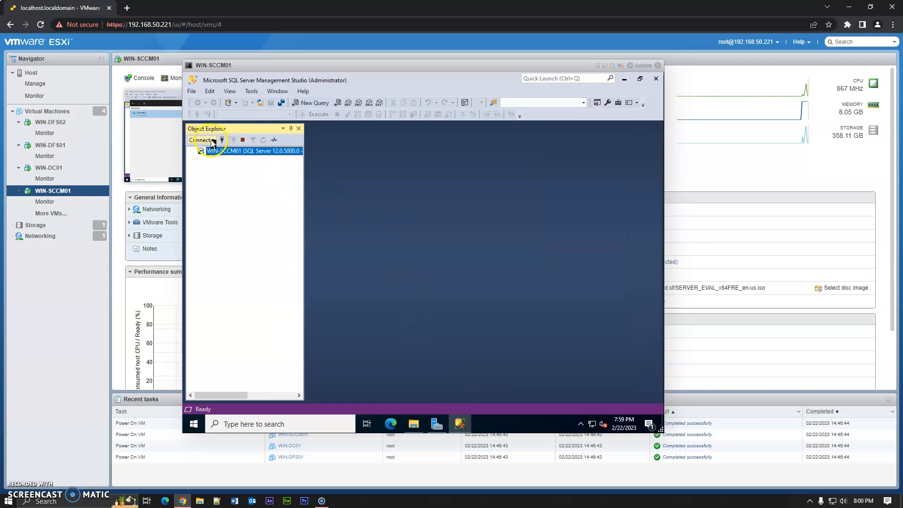
- Inspect the minimum and maximum server memory on the Memory page of the server's properties, then close the dialog
right_click(221, 151)
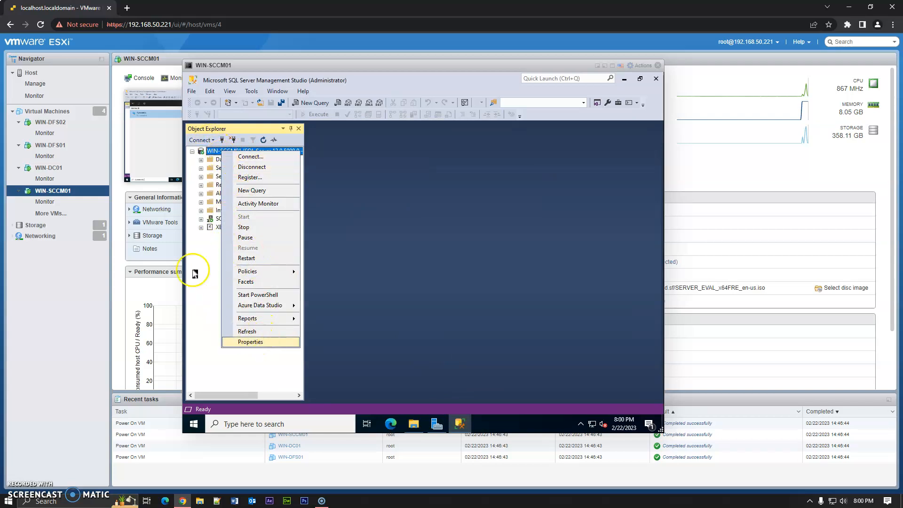
left_click(261, 344)
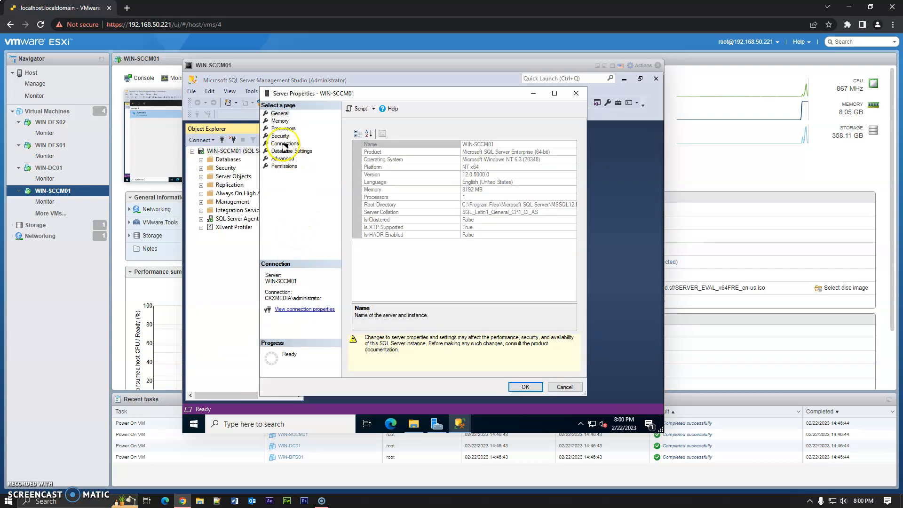
left_click(280, 121)
double_click(360, 178)
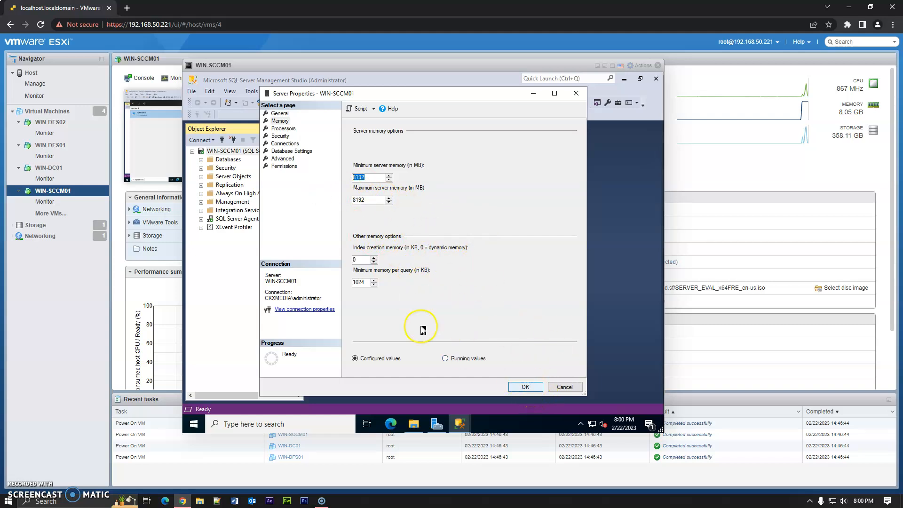
left_click(526, 386)
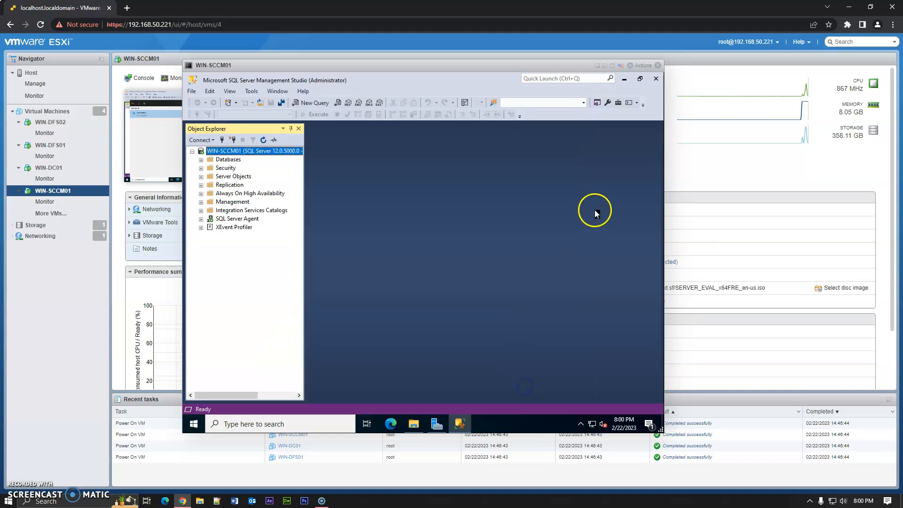
- Close Management Studio and run extadsch from the X64 folder to extend the Active Directory schema
left_click(657, 79)
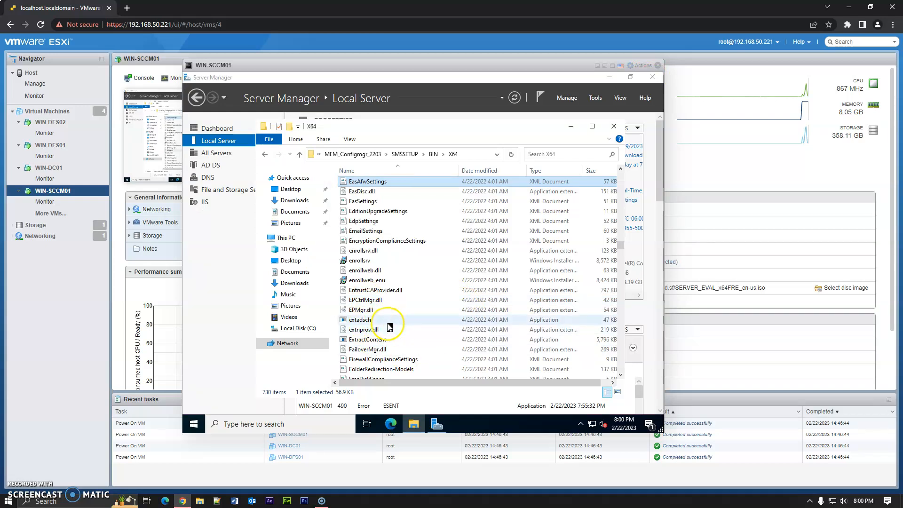
scroll(390, 327, "down", 1)
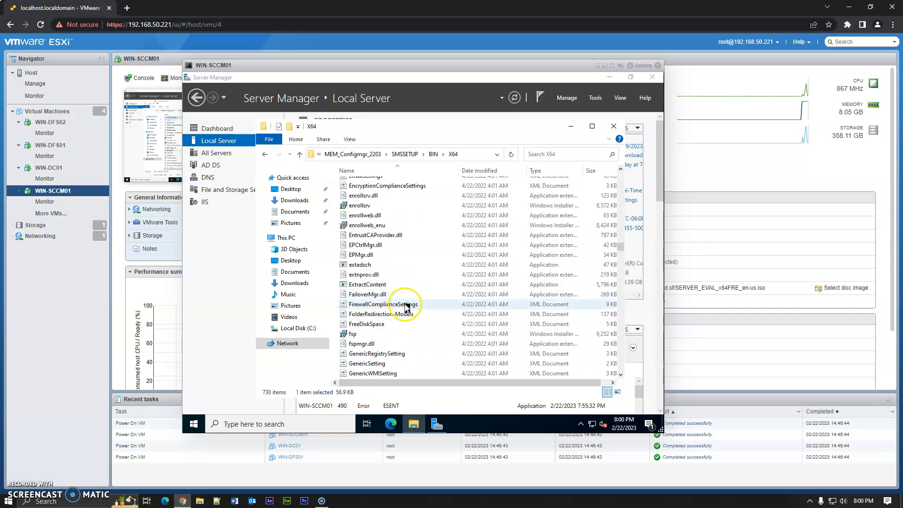
scroll(397, 319, "up", 1)
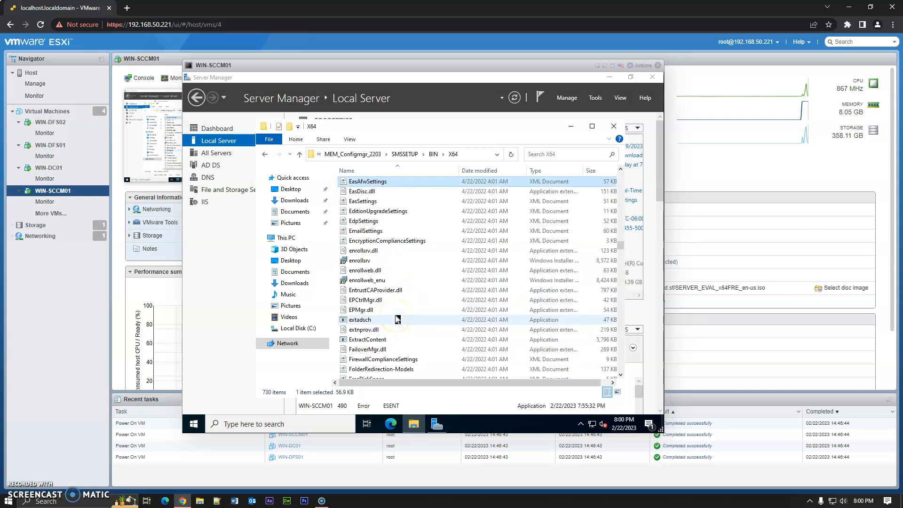
scroll(398, 320, "up", 1)
scroll(401, 338, "down", 1)
double_click(394, 324)
- Open the ExtADSch log file on Local Disk (C:) and review its entries
left_click(448, 256)
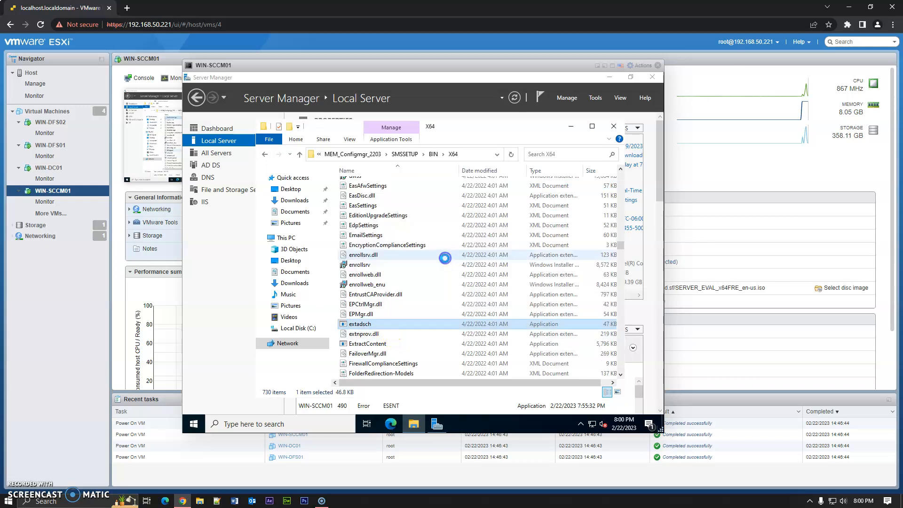
left_click(419, 275)
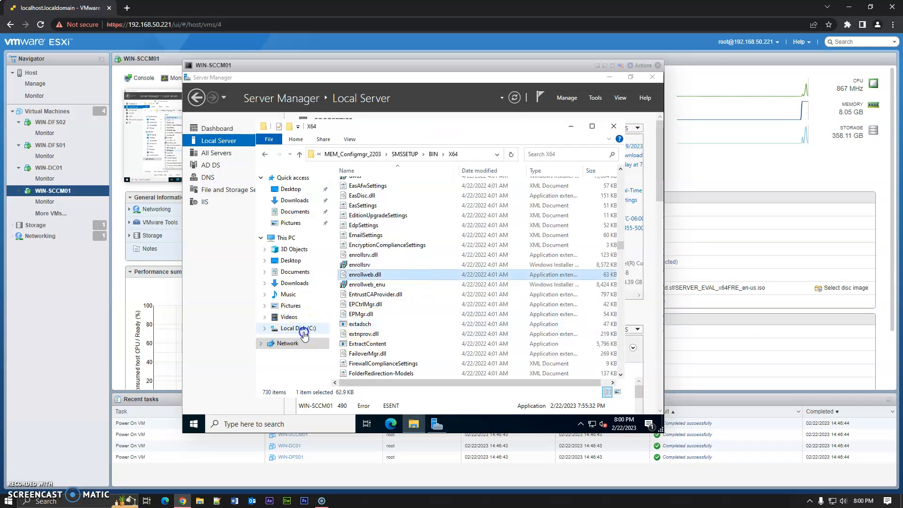
left_click(303, 331)
double_click(371, 245)
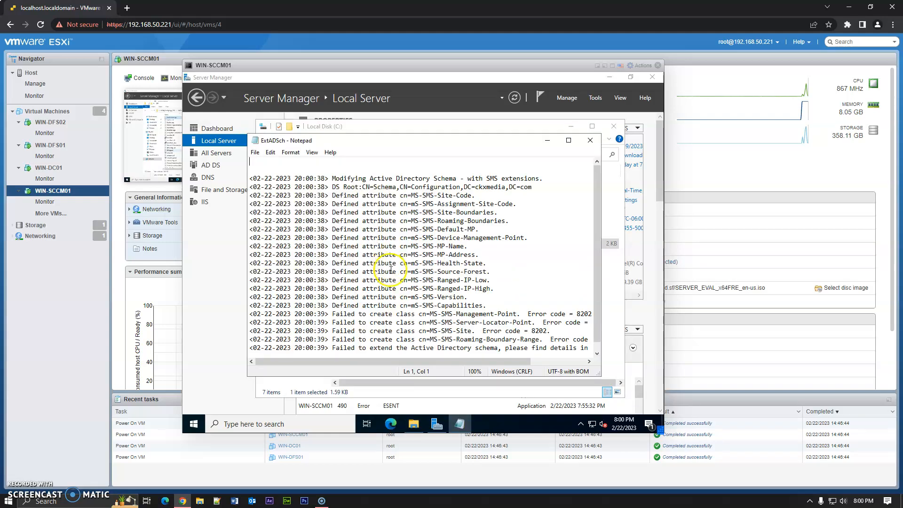
scroll(405, 276, "down", 1)
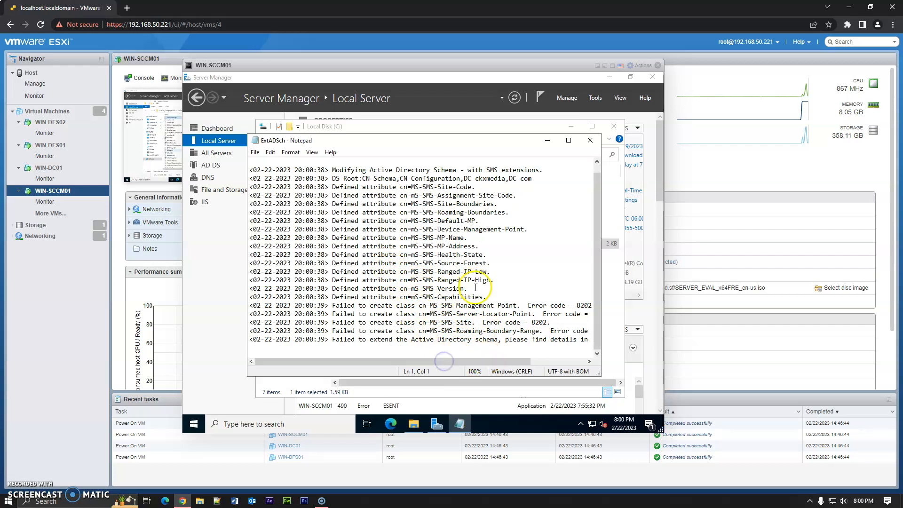
- Open Active Directory Users and Computers from the Windows Administrative Tools group in the Start menu
left_click(201, 429)
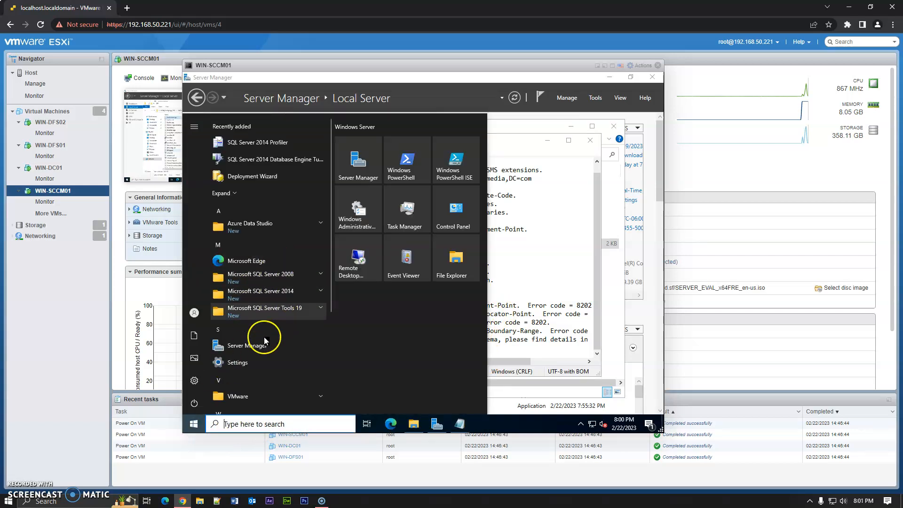
scroll(273, 349, "down", 2)
left_click(277, 357)
scroll(275, 372, "down", 2)
left_click(251, 356)
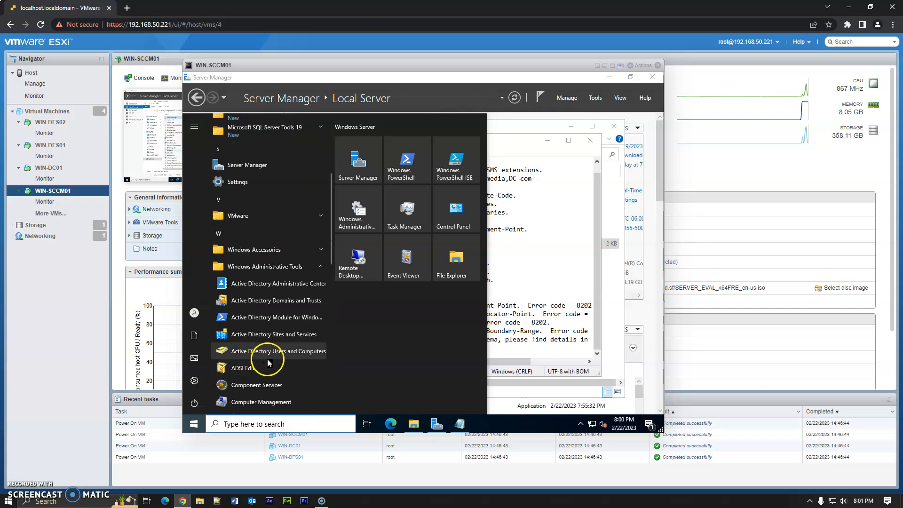
left_click(273, 351)
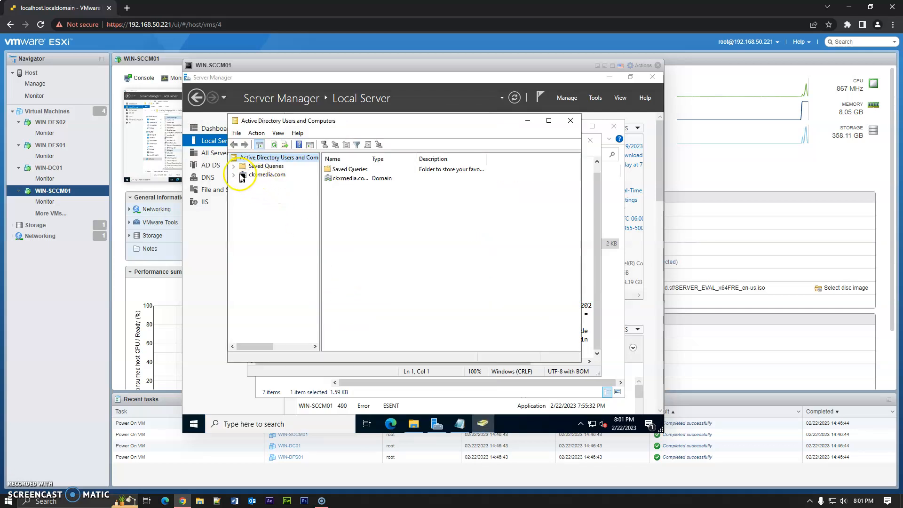
- Turn on the 'Users, Contacts, Groups, and Computers as containers' and 'Advanced Features' view options
left_click(279, 133)
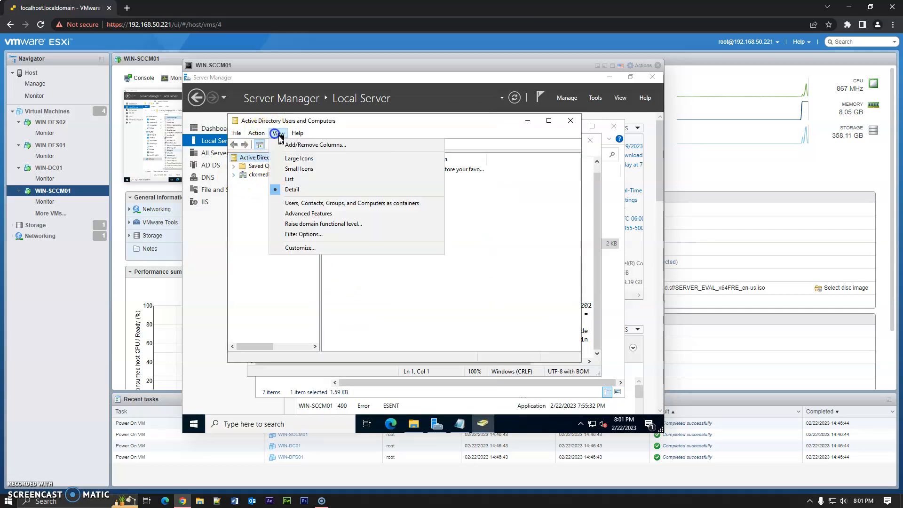
left_click(326, 206)
left_click(278, 133)
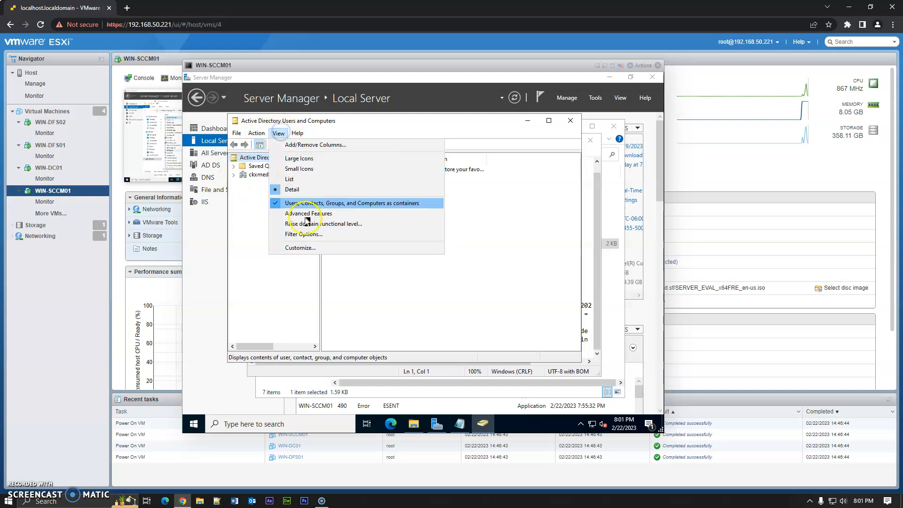
left_click(296, 214)
- Start the Delegation of Control Wizard on the ckxmedia.com domain and begin adding users or groups
right_click(250, 174)
left_click(291, 182)
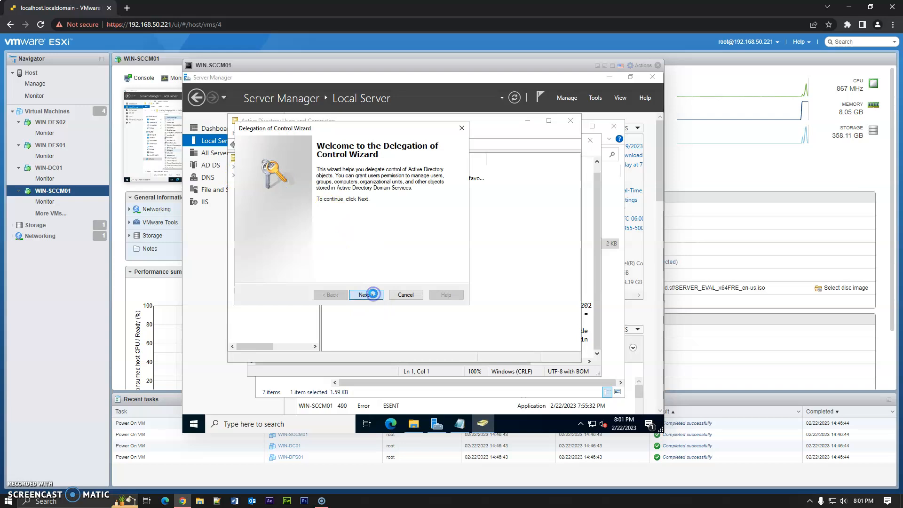
left_click(370, 295)
left_click(393, 250)
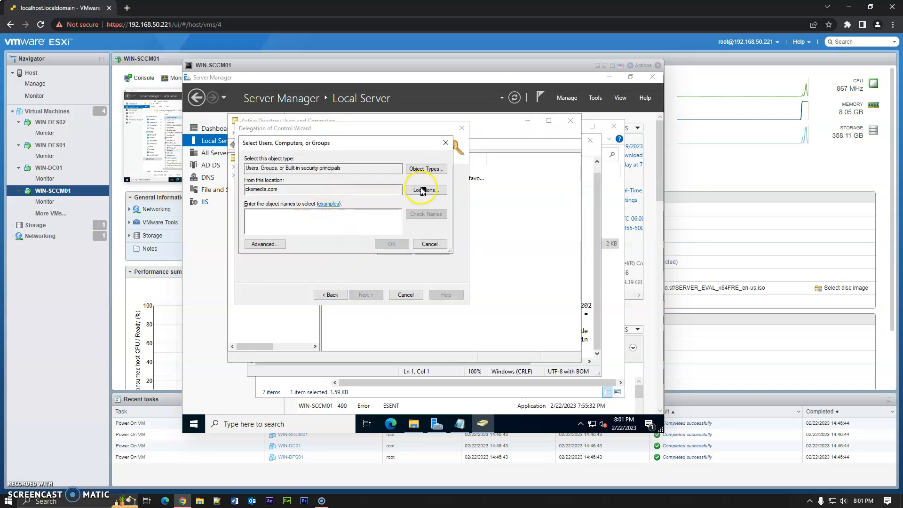
- Include Computers as an object type, add the computer win-sccm01 as the delegate, and continue
left_click(422, 170)
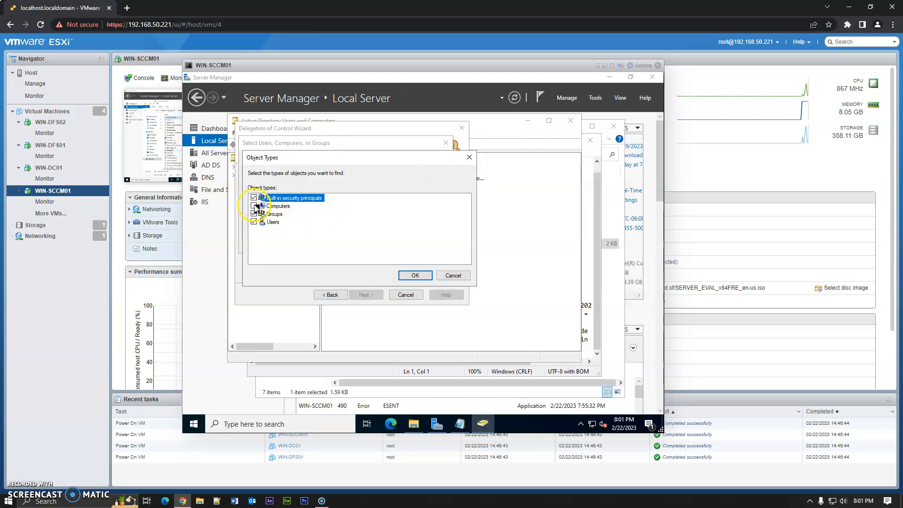
left_click(416, 275)
left_click(315, 226)
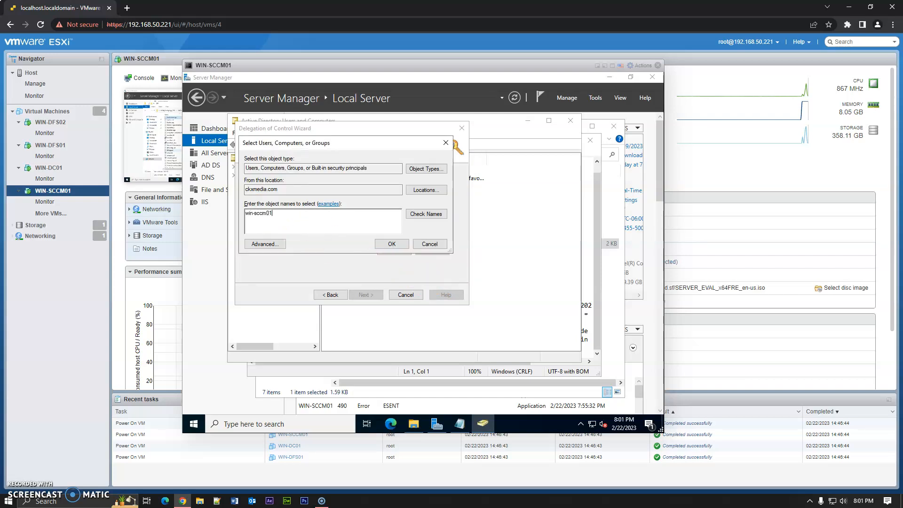
key("Return")
left_click(367, 294)
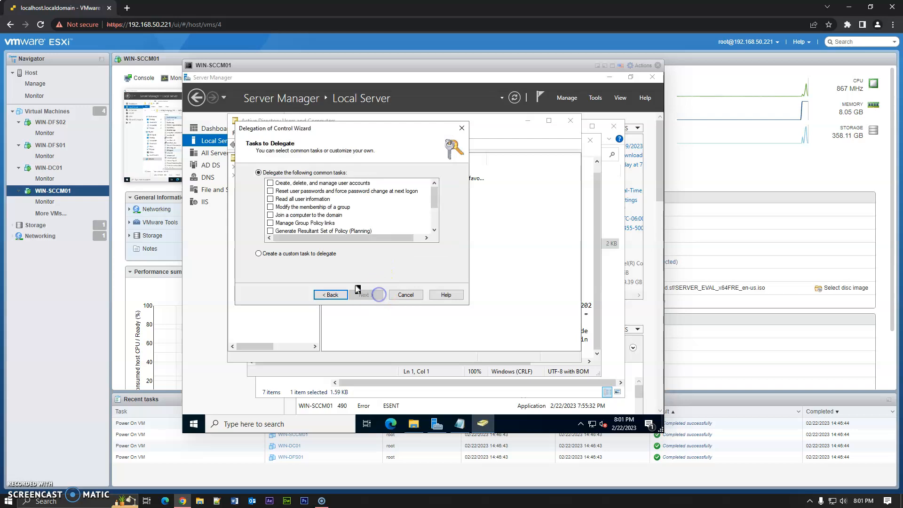
- Create a custom task delegating control of this folder and its objects, select the permissions, and finish the wizard
left_click(291, 254)
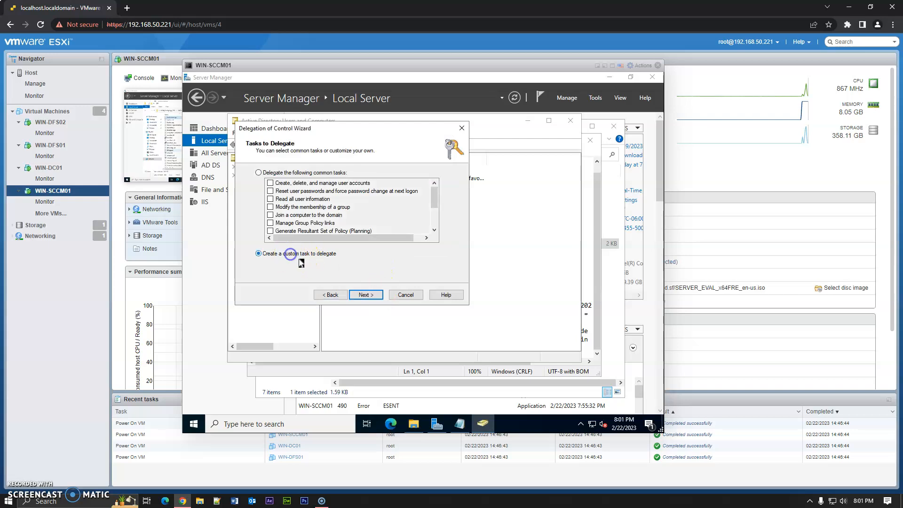
left_click(367, 295)
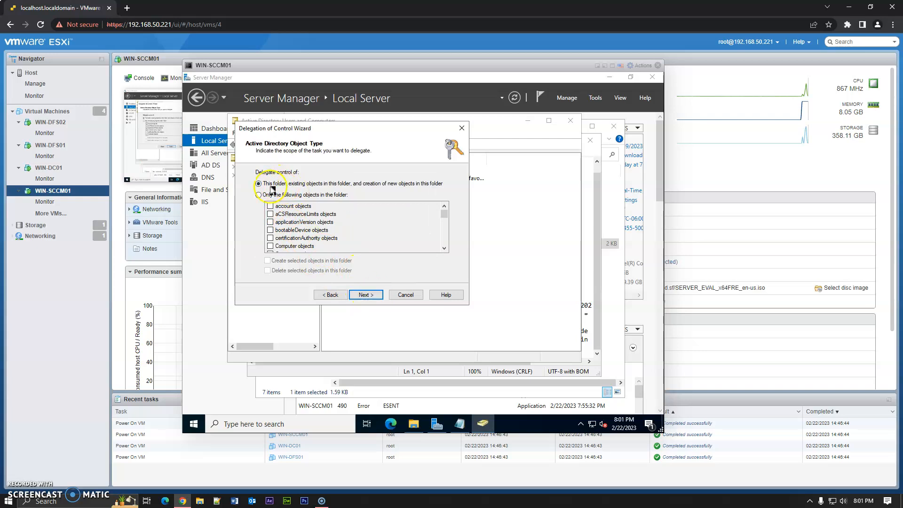
left_click(363, 296)
left_click(261, 226)
left_click(366, 296)
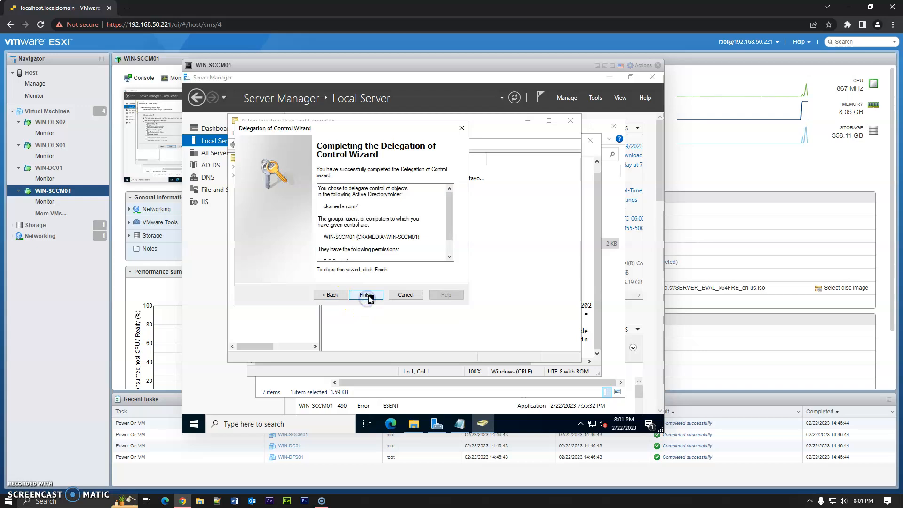
left_click(372, 297)
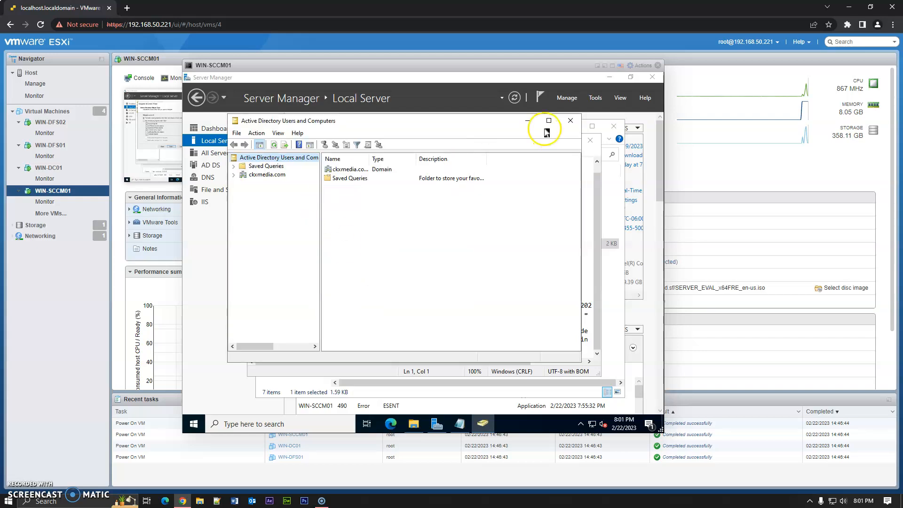
- Close Active Directory Users and Computers and the log, then run extadsch again from the X64 folder
left_click(576, 125)
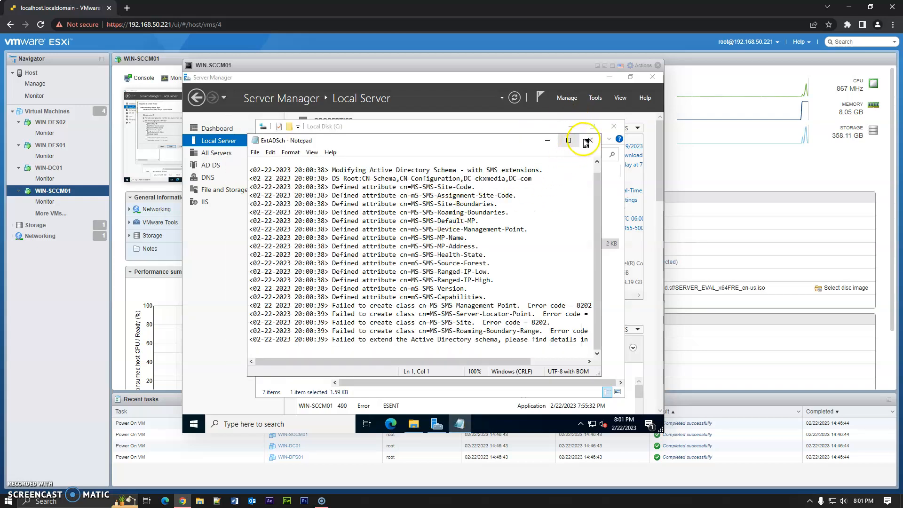
left_click(589, 140)
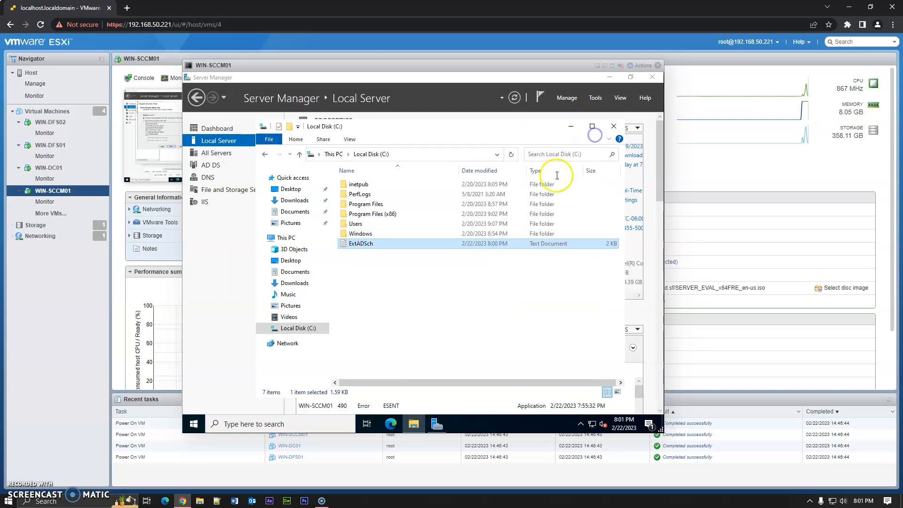
left_click(266, 154)
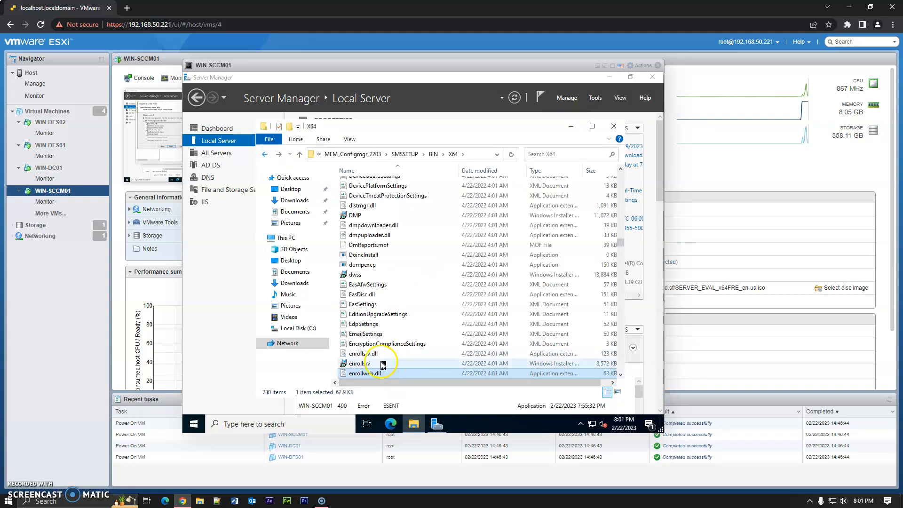
scroll(371, 301, "down", 3)
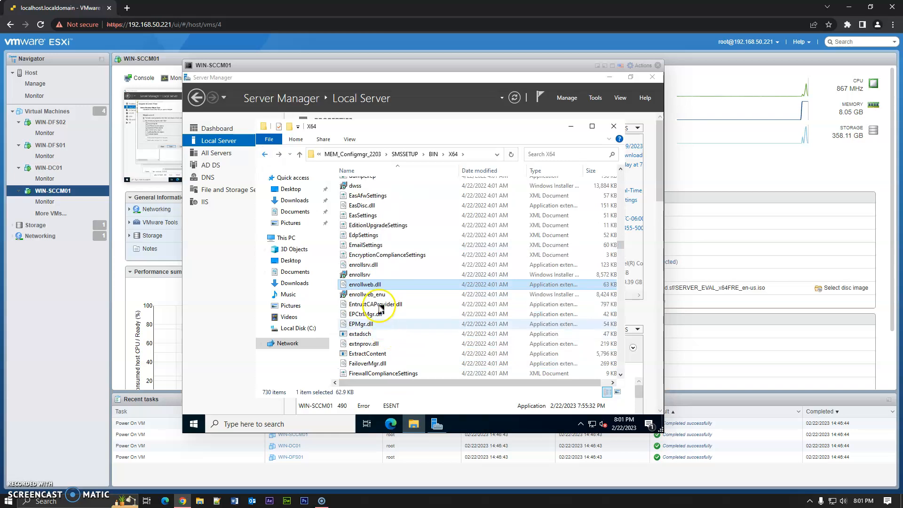
double_click(380, 333)
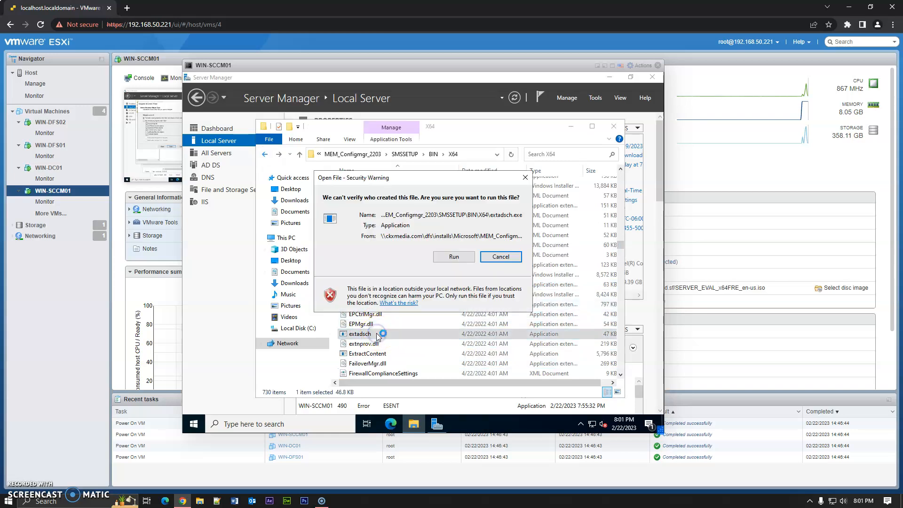
left_click(439, 258)
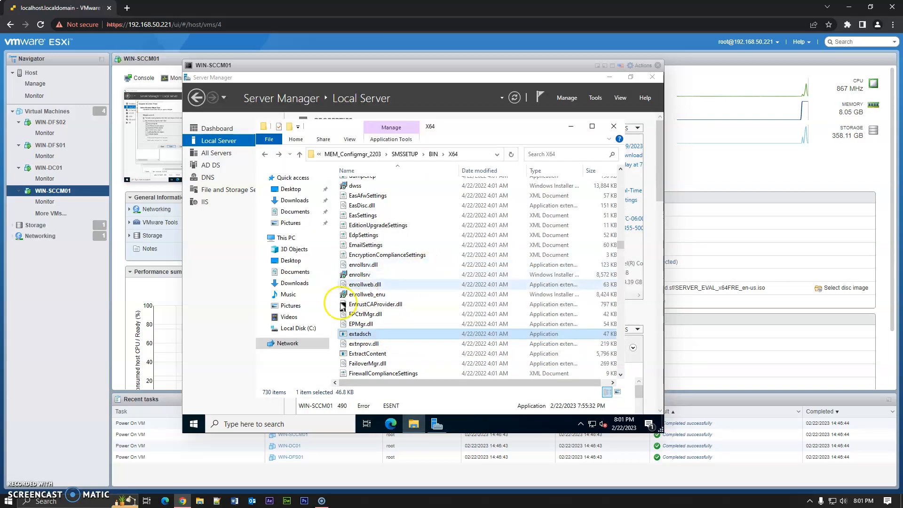
- Reopen the ExtADSch log on Local Disk (C:), review the newest schema extension entries, and close it
left_click(311, 328)
double_click(389, 244)
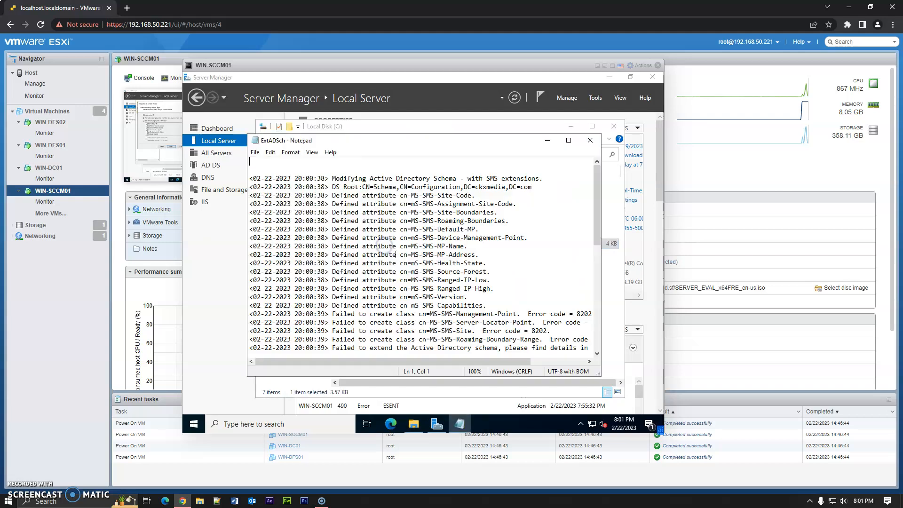
scroll(413, 283, "down", 6)
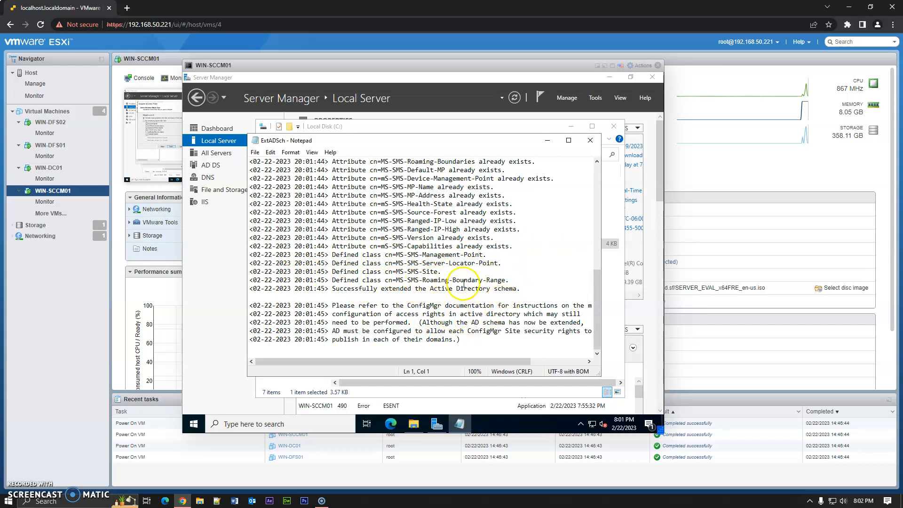
scroll(465, 284, "up", 2)
scroll(465, 284, "down", 1)
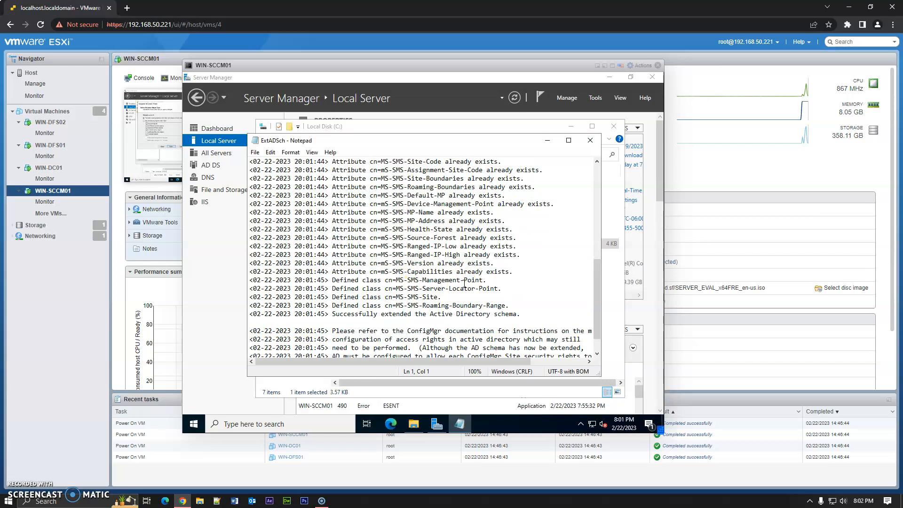
scroll(464, 283, "up", 2)
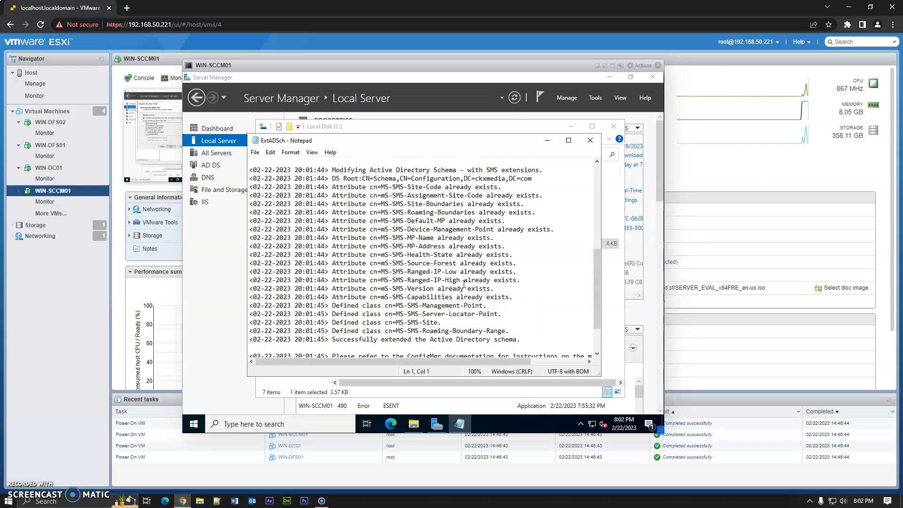
left_click(591, 141)
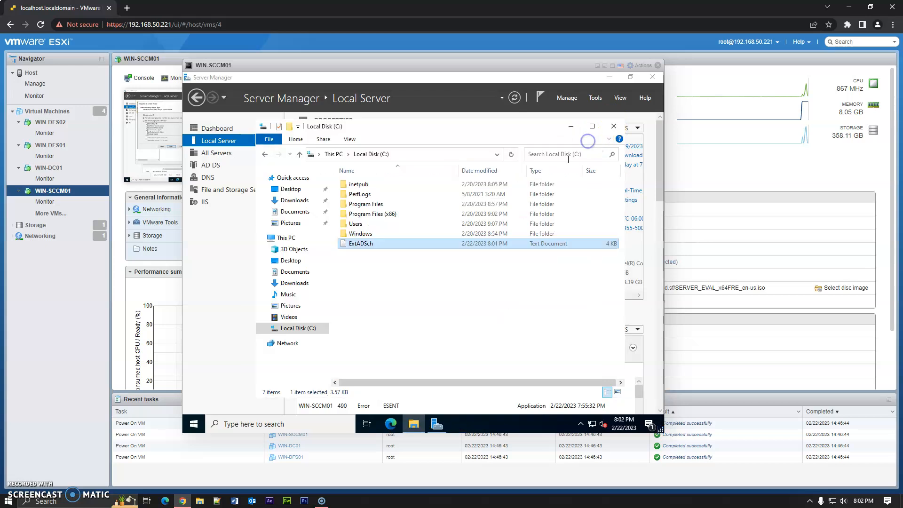
- Navigate to the MEM_Configmgr_2203 folder and open splash with Microsoft (R) HTML Application host
left_click(265, 153)
left_click(405, 154)
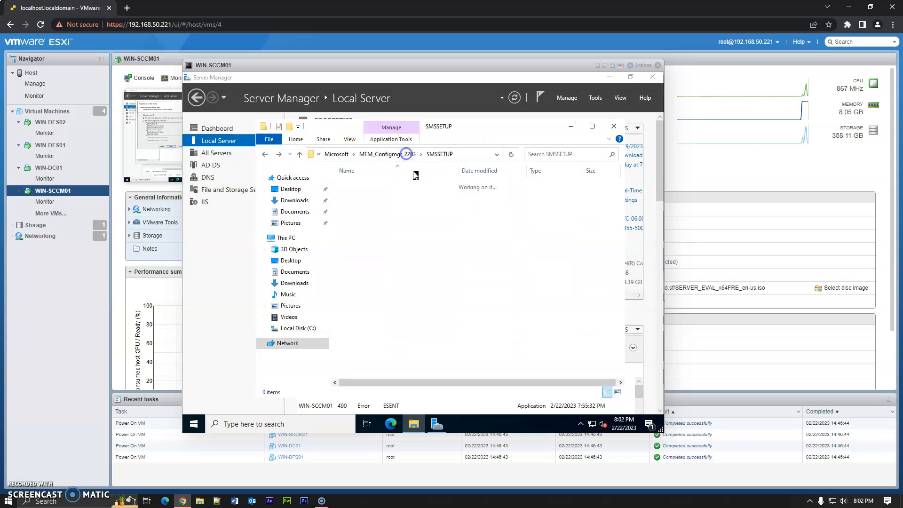
left_click(407, 154)
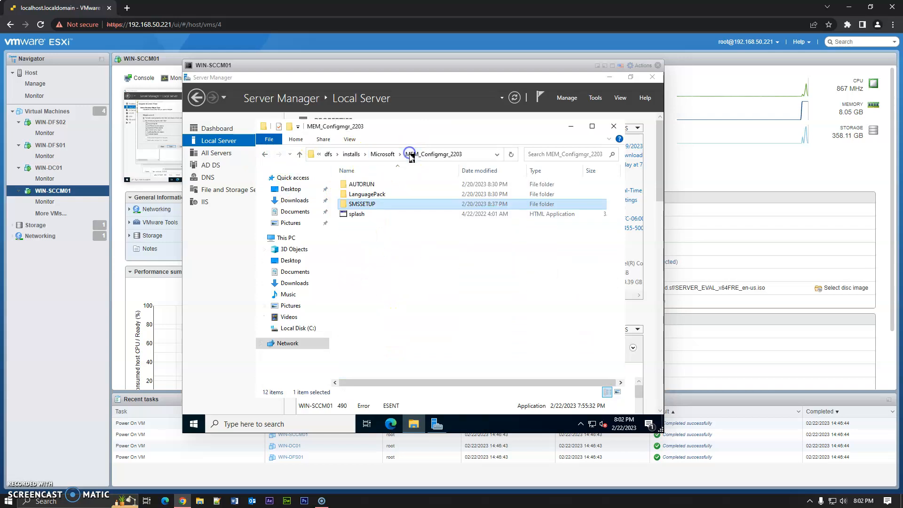
double_click(359, 215)
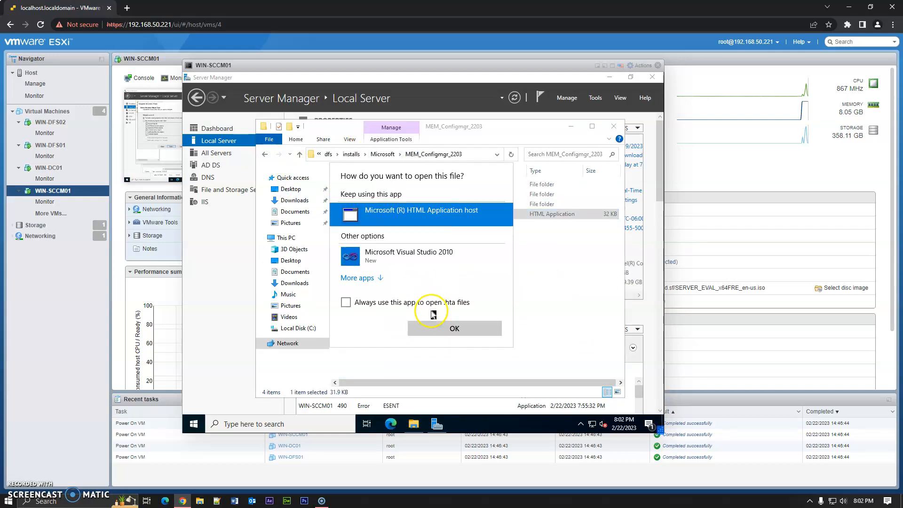
left_click(454, 331)
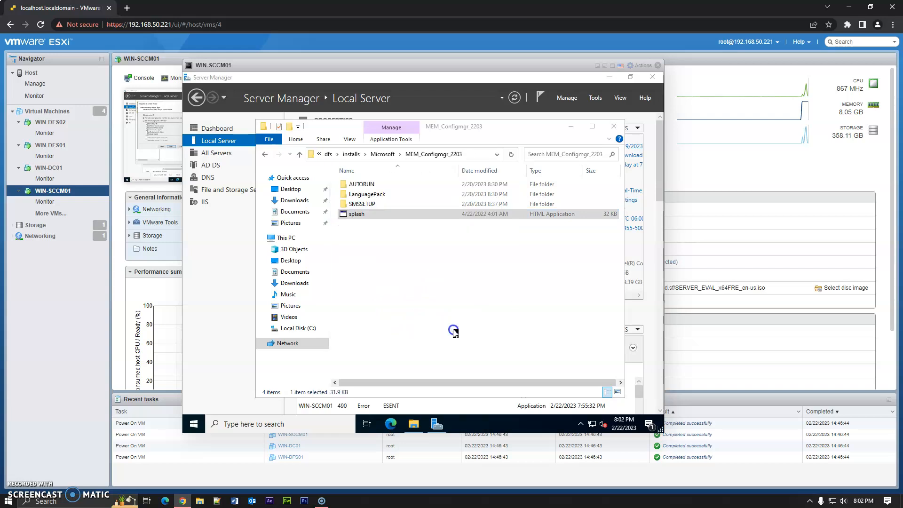
left_click(434, 258)
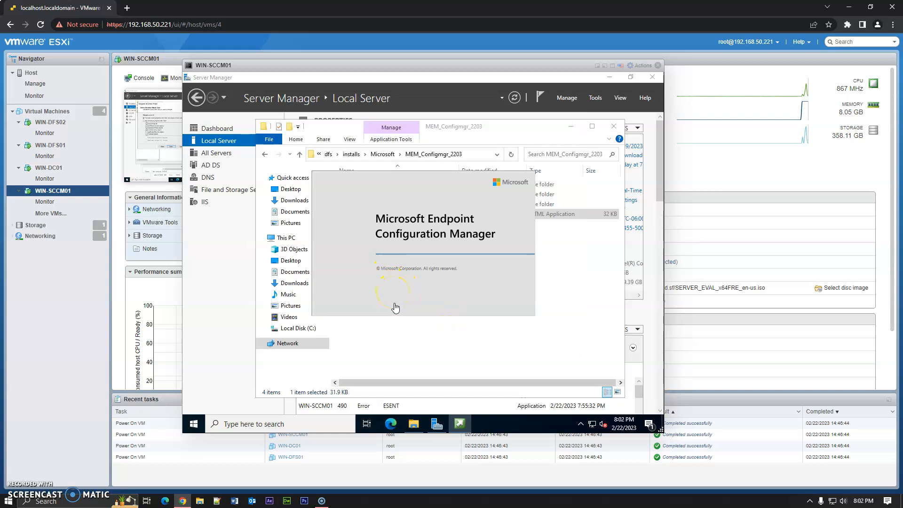
left_click(451, 256)
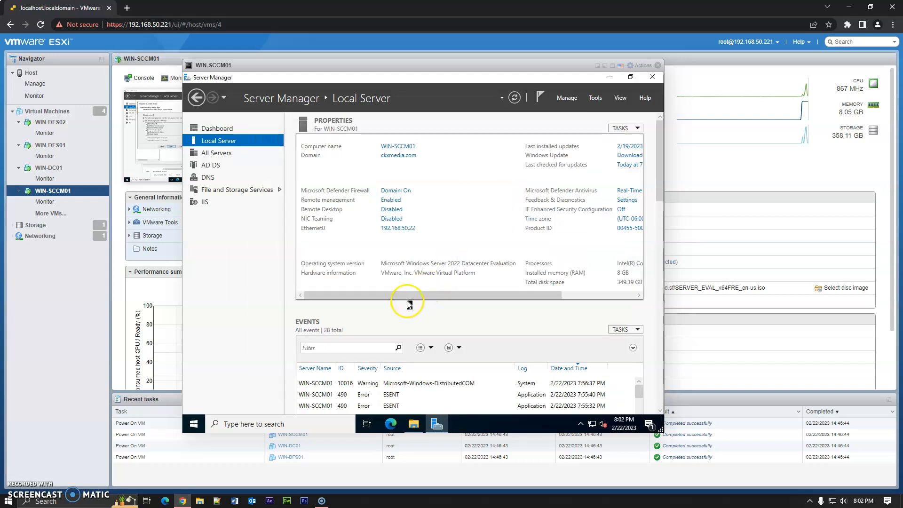
- Close Server Manager and launch splash again, allowing it to run, to open the Configuration Manager setup launcher
left_click(649, 76)
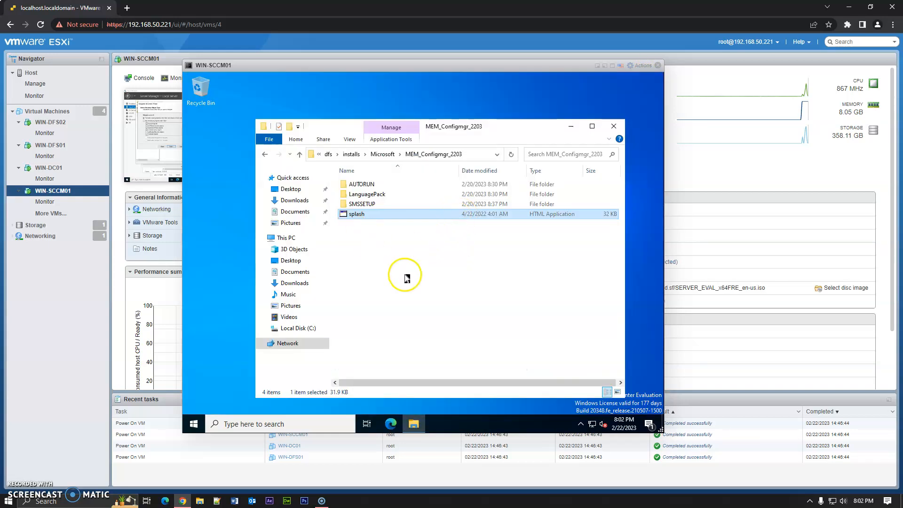
left_click(372, 226)
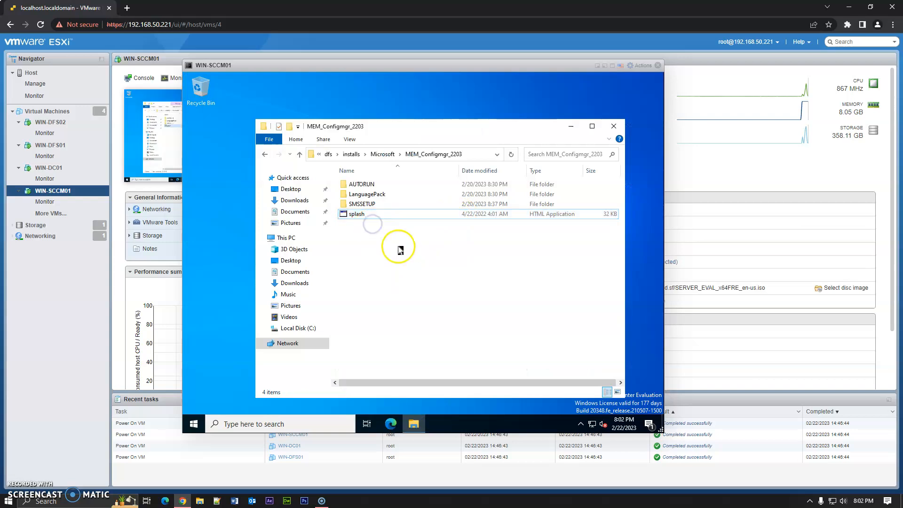
double_click(355, 215)
left_click(455, 256)
left_click(454, 307)
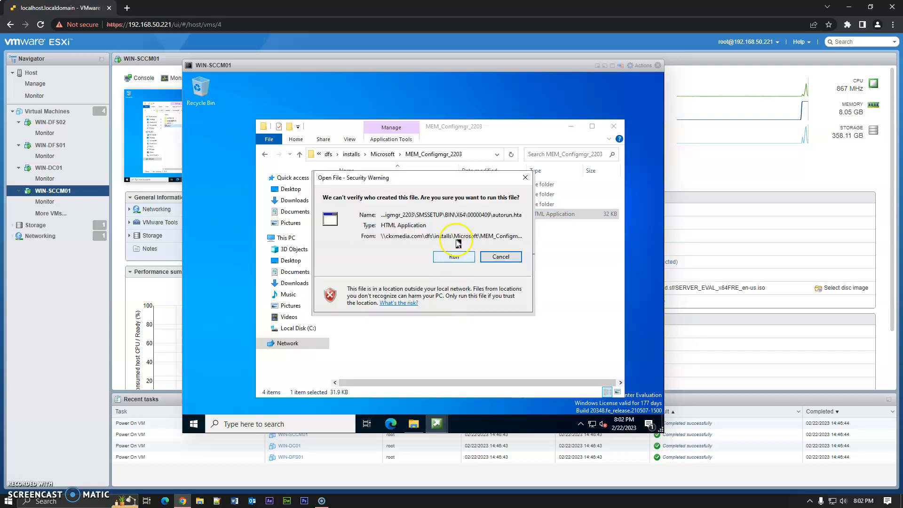
left_click(491, 322)
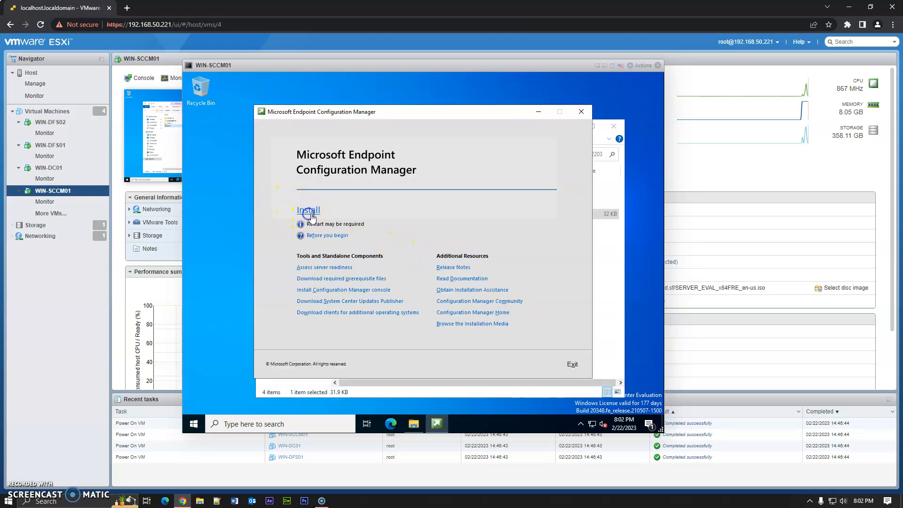
- Start the installation wizard from the launcher and continue past Before You Begin with the primary site install option
left_click(454, 256)
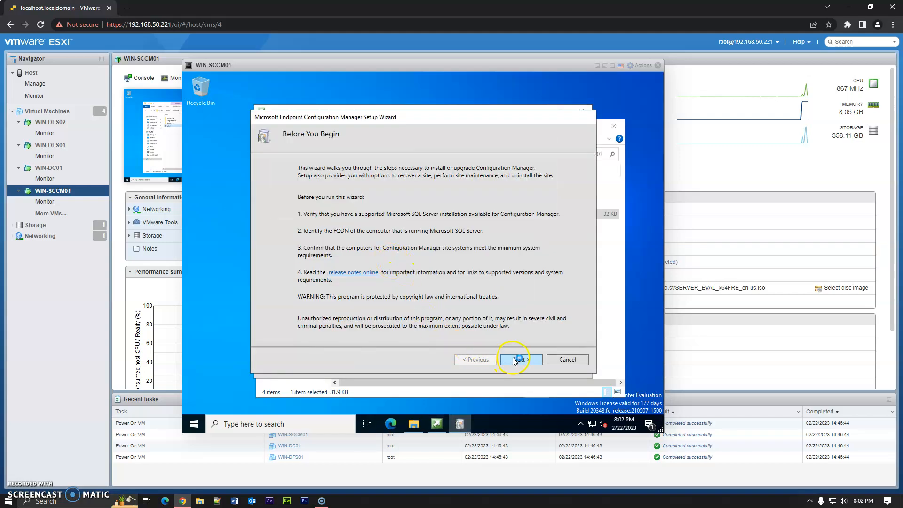
left_click(514, 361)
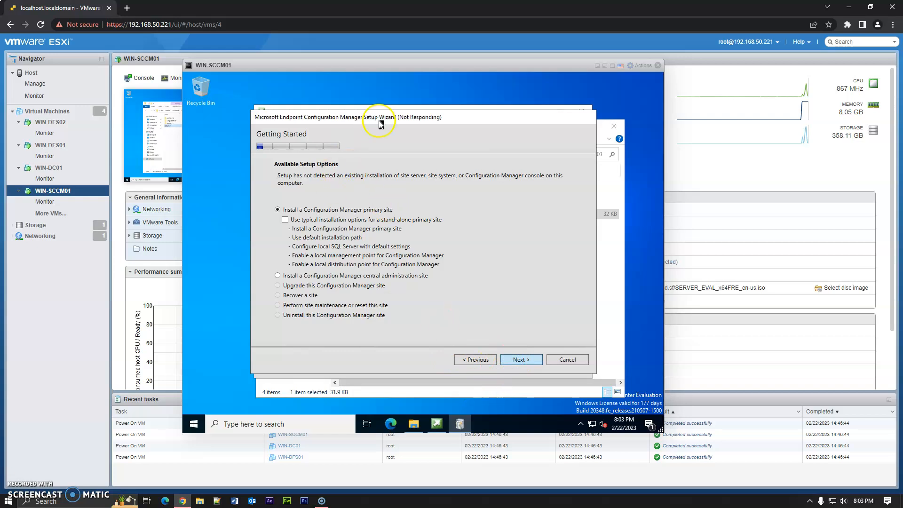
left_click(467, 391)
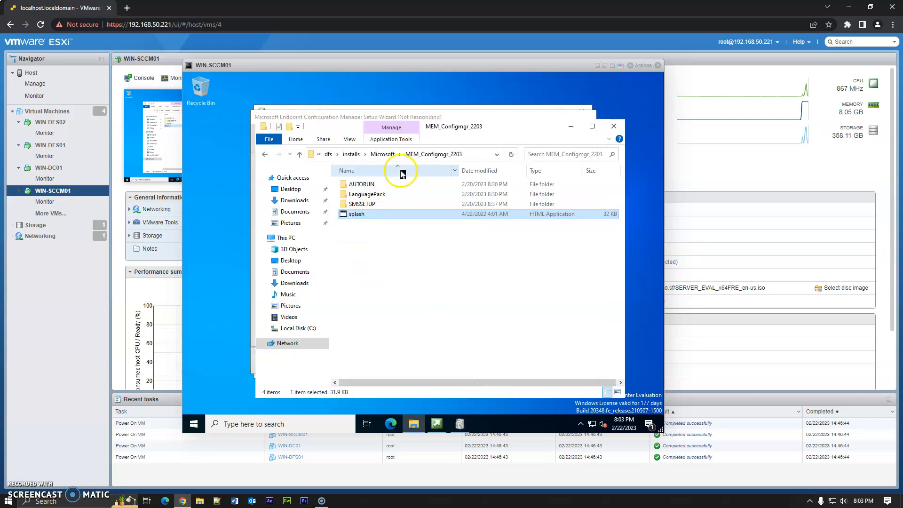
left_click(430, 112)
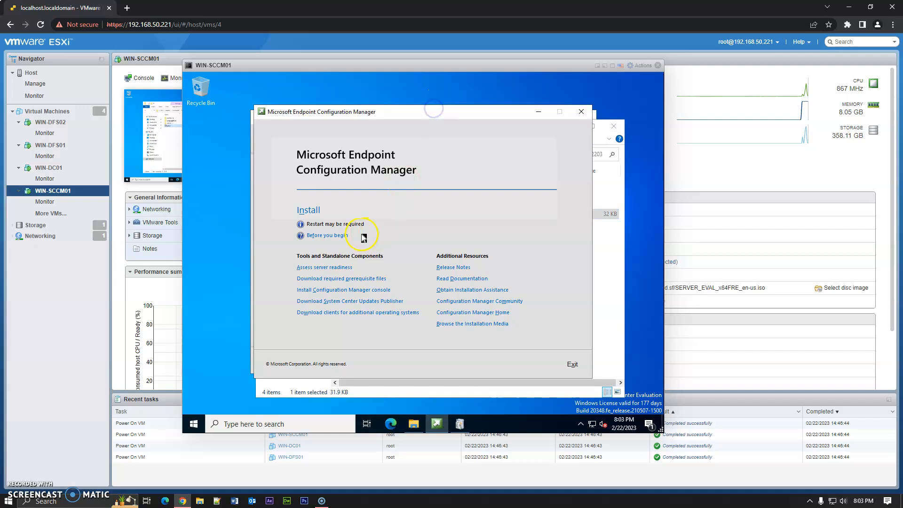
left_click(460, 424)
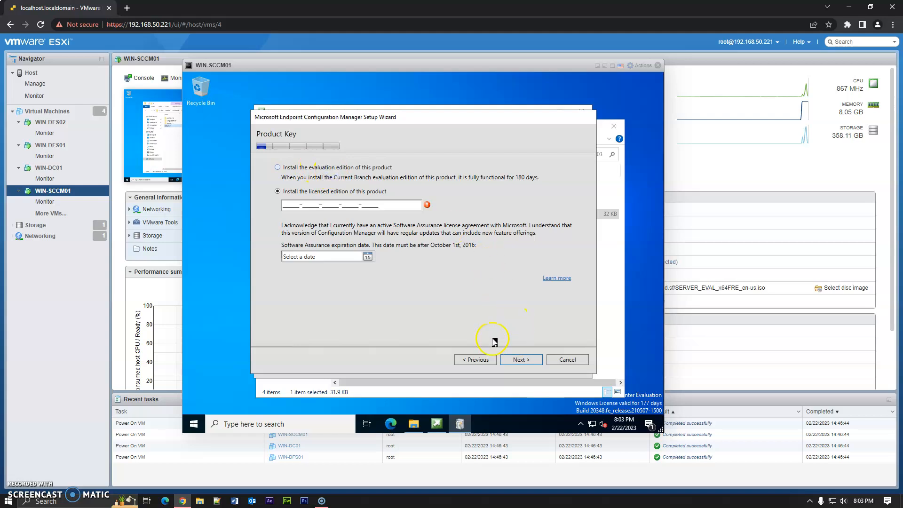
- Choose the evaluation edition and accept the license terms, privacy statement and SQL Server license terms
left_click(281, 169)
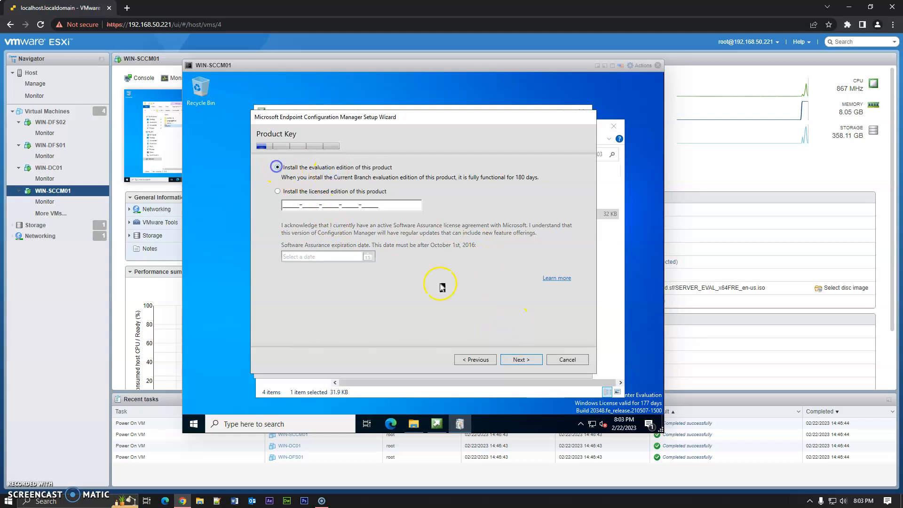
left_click(520, 360)
left_click(341, 207)
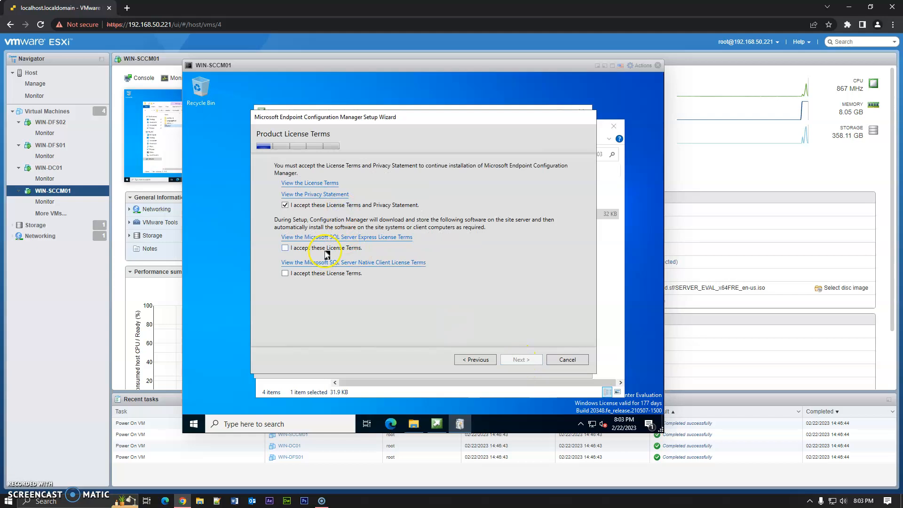
left_click(327, 277)
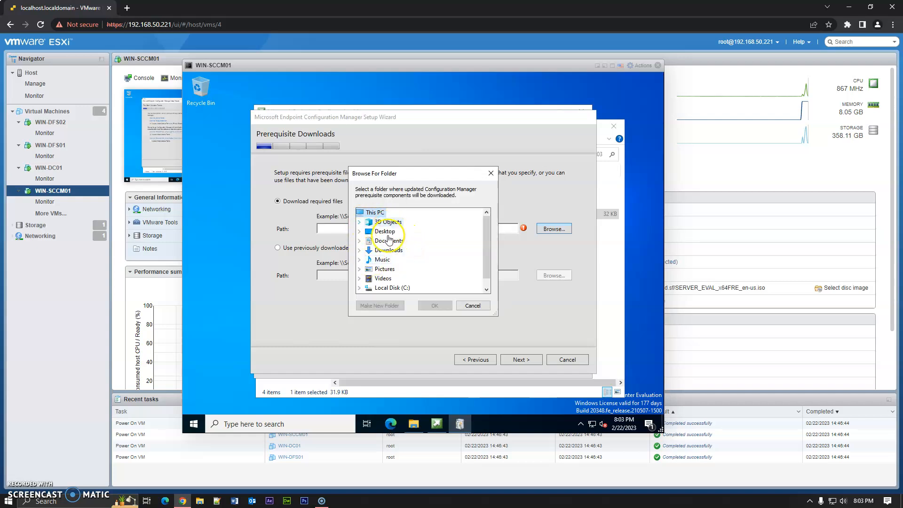
- Create a PreReq folder on the Desktop as the prerequisite download path and continue to download the files
left_click(382, 231)
left_click(396, 306)
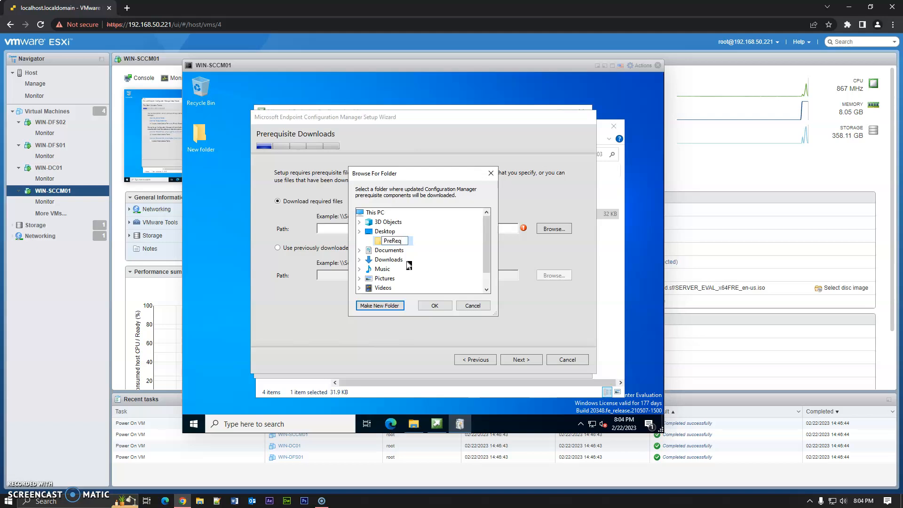
key("Return")
key("Return")
left_click(534, 360)
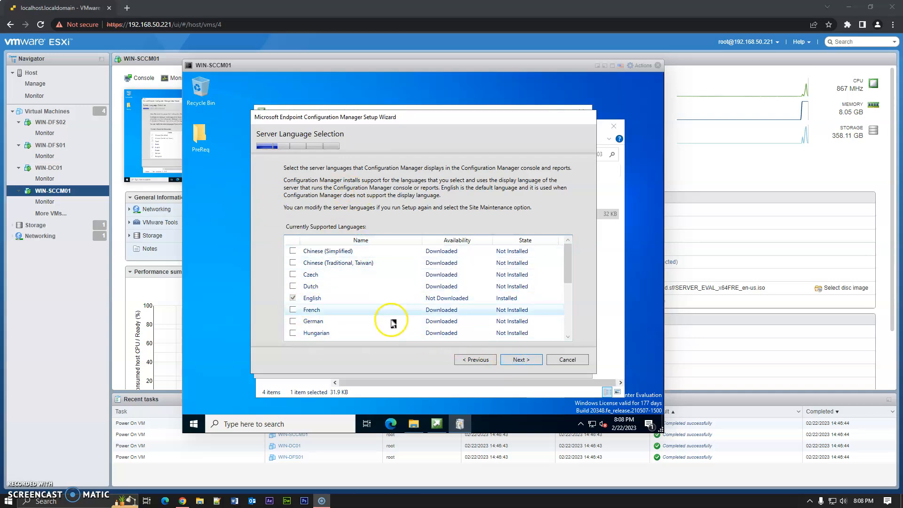
- Keep the default server and client languages, and set site code HQ1 with site name Primary Ckxmedia SCCM Site
left_click(521, 361)
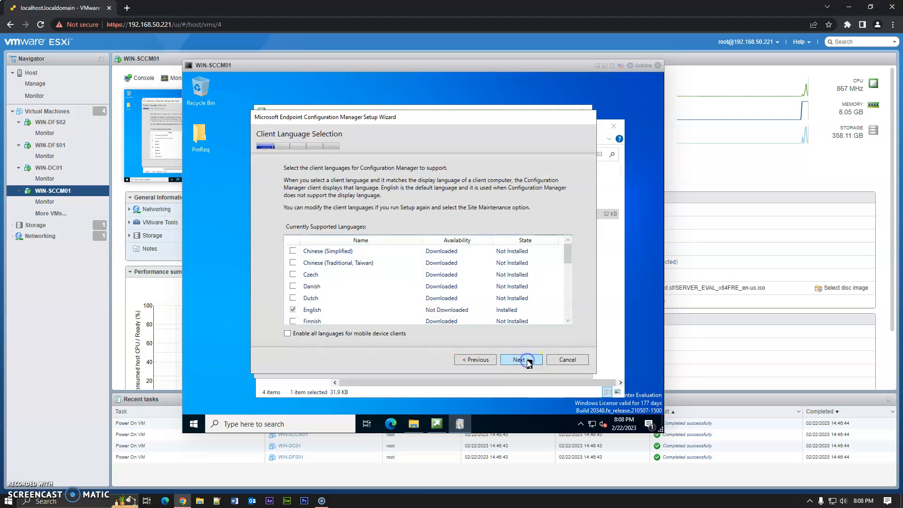
left_click(522, 360)
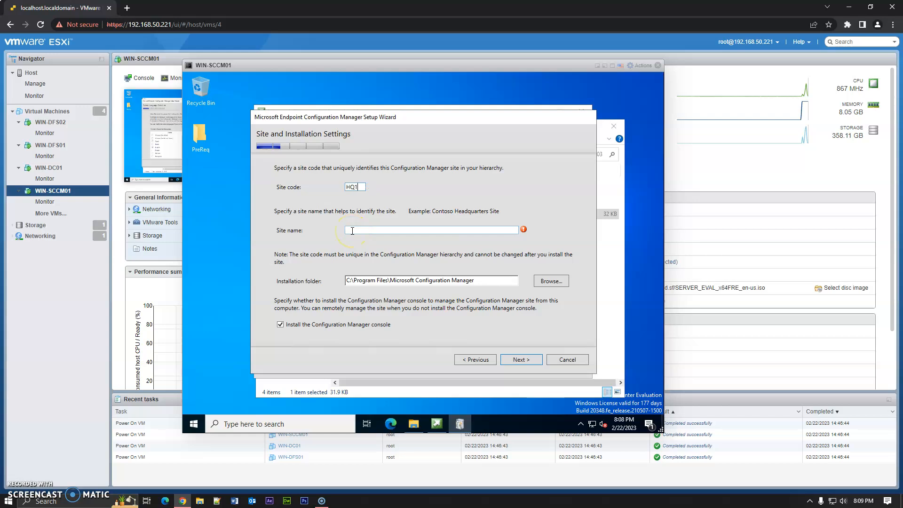
left_click(352, 230)
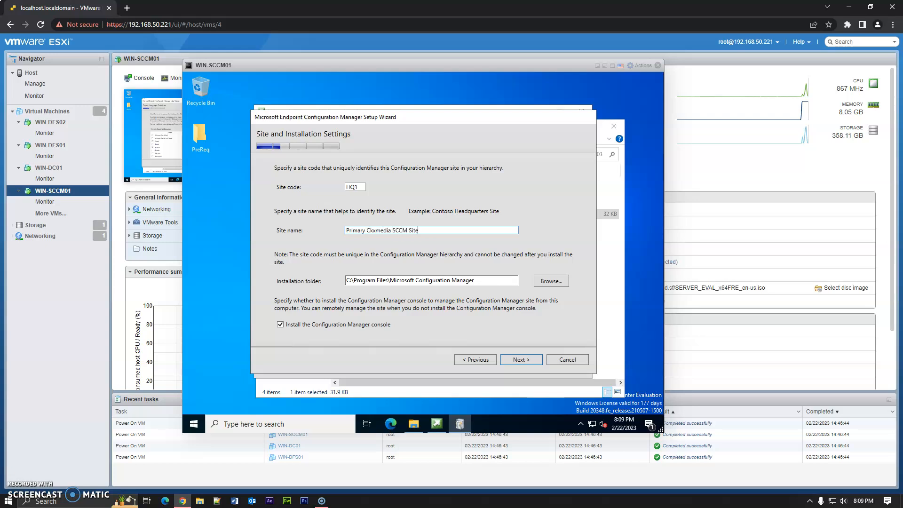
left_click(517, 361)
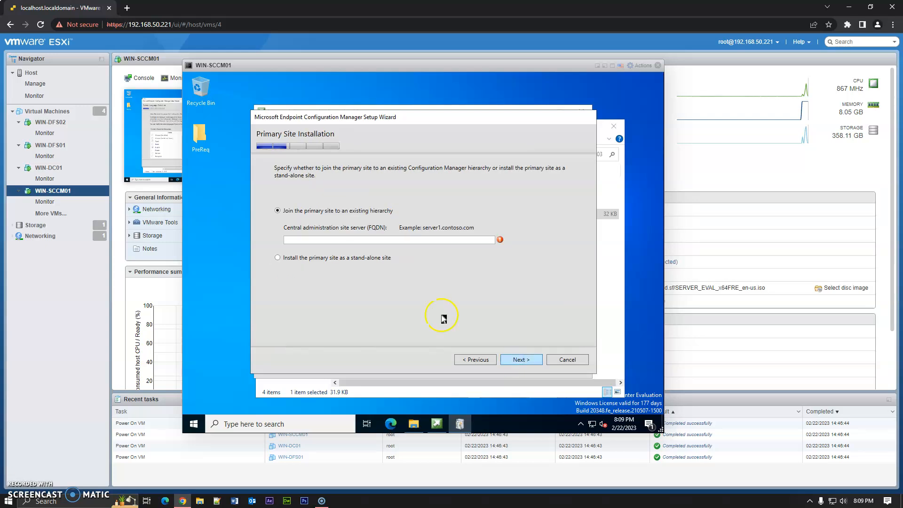
- Install the primary site as a stand-alone site and confirm the choice
left_click(340, 262)
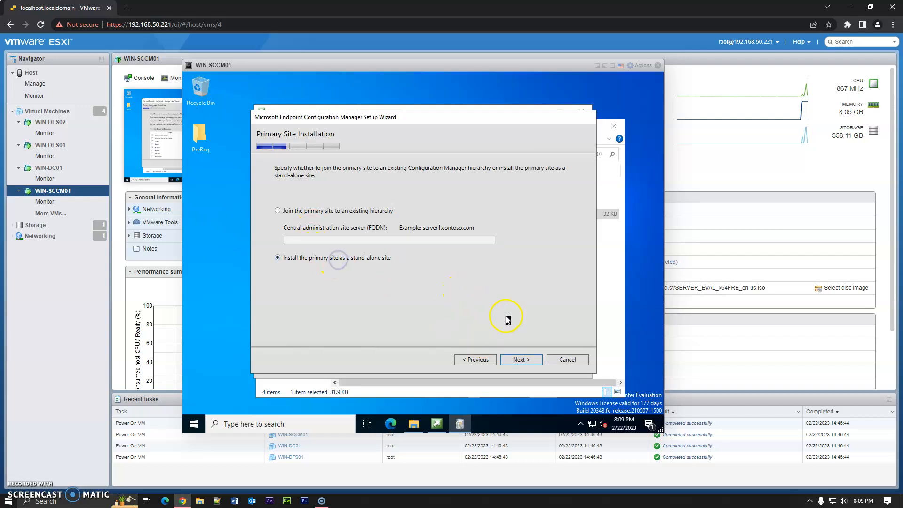
left_click(516, 362)
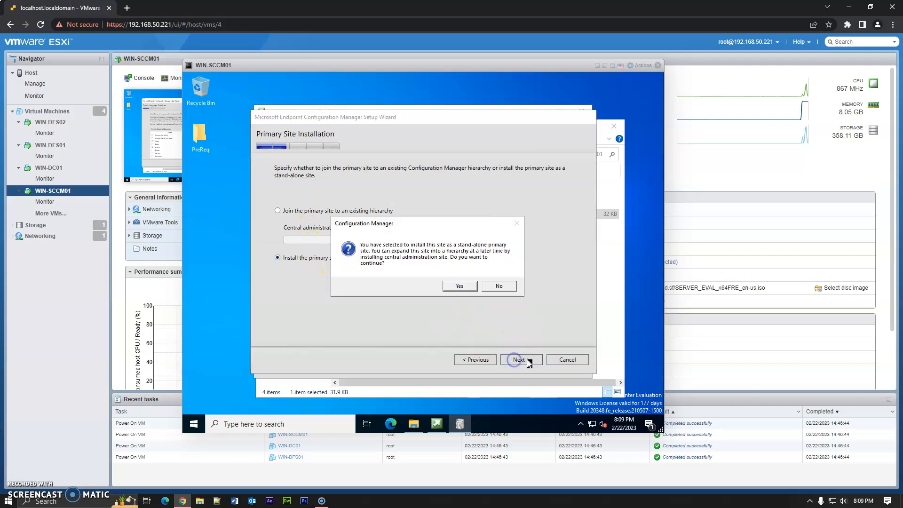
left_click(460, 287)
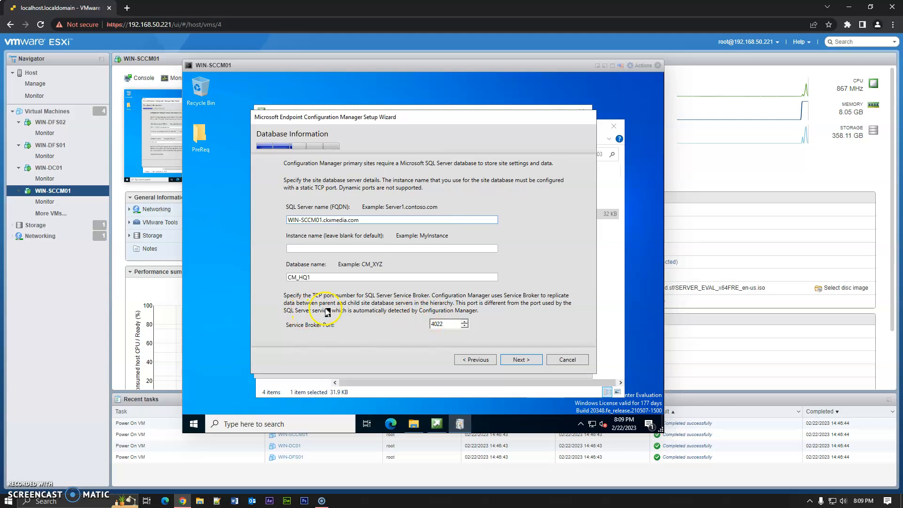
- Accept the default database information, SQL Server file paths and SMS Provider settings
left_click(521, 360)
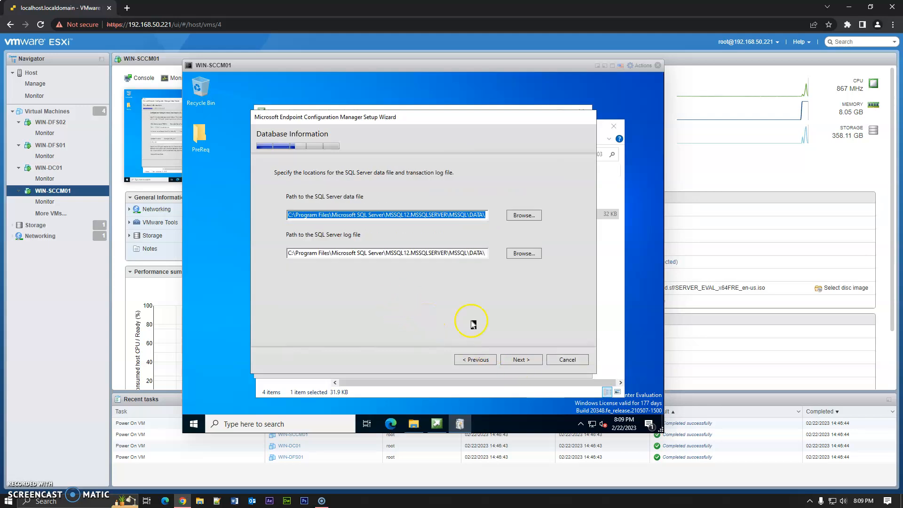
left_click(521, 360)
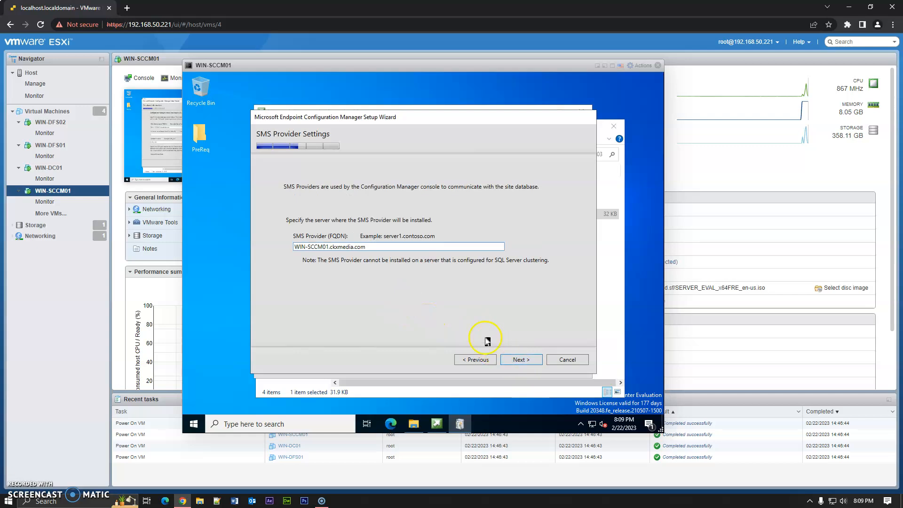
left_click(520, 365)
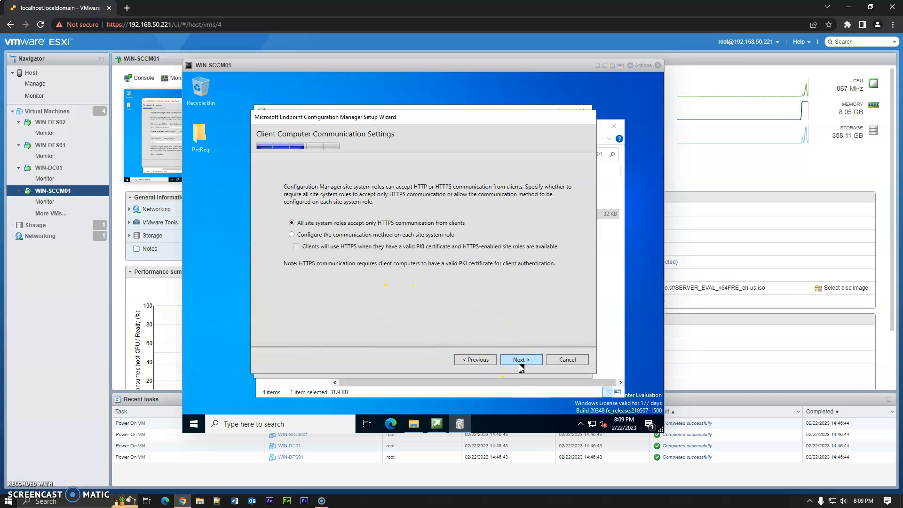
- Configure the communication method on each site system role, and accept the default site roles, usage data and service connection point
left_click(329, 236)
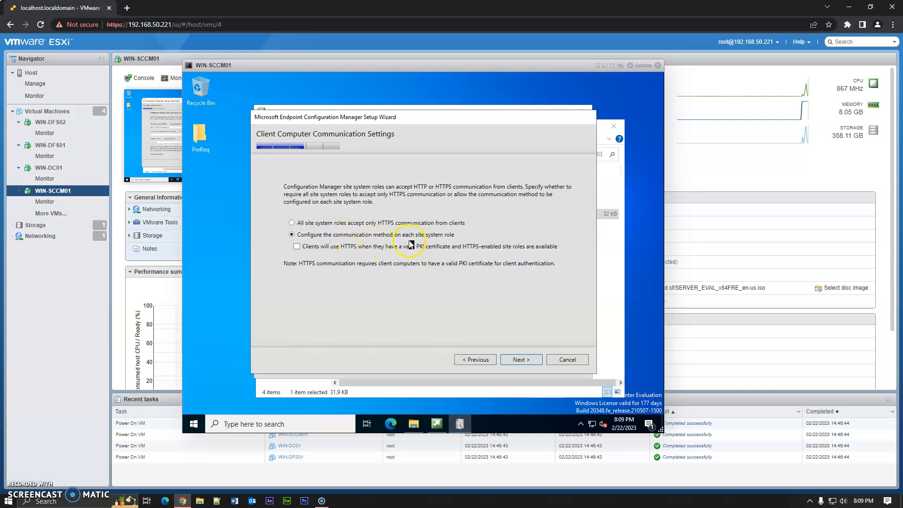
left_click(522, 360)
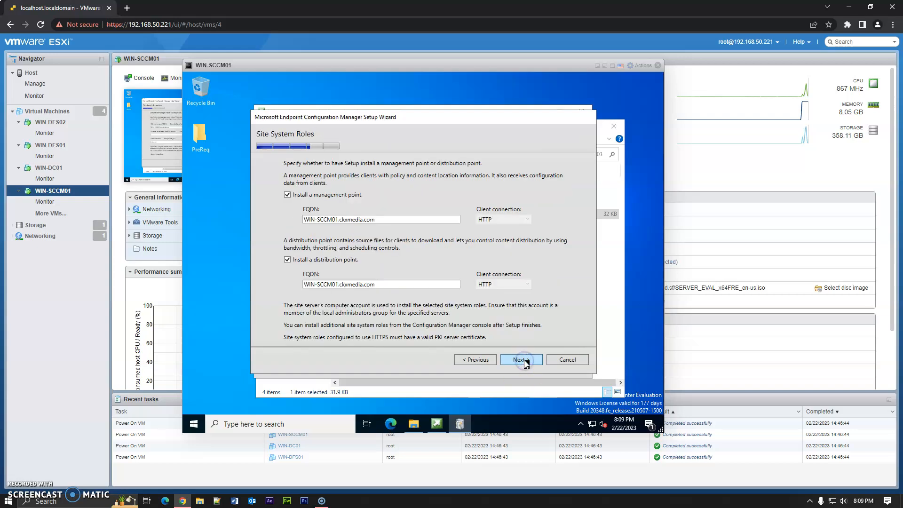
left_click(518, 361)
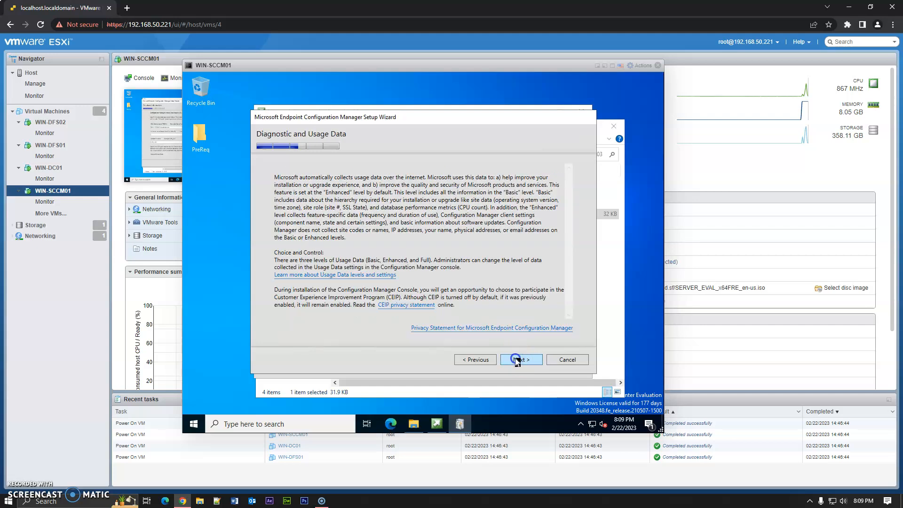
left_click(517, 361)
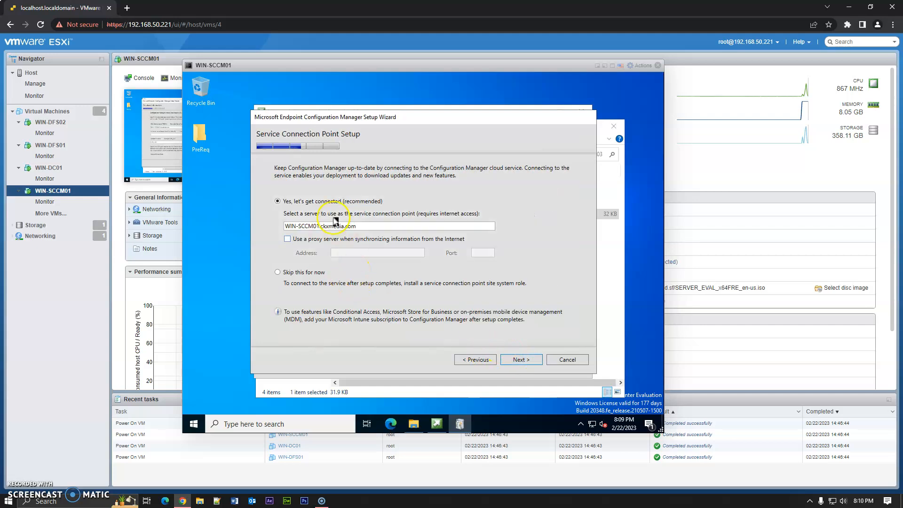
left_click(529, 363)
left_click(529, 360)
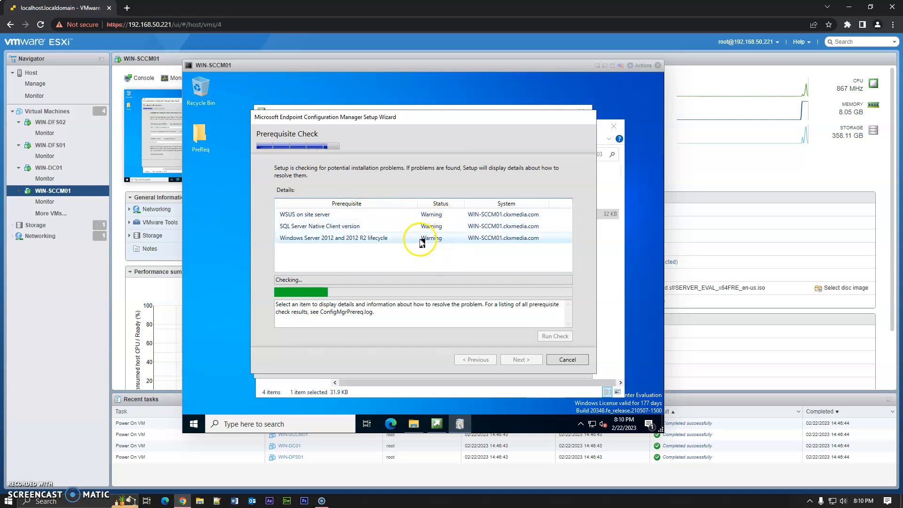
- Review the details of each prerequisite check warning
left_click(422, 240)
left_click(421, 227)
left_click(420, 238)
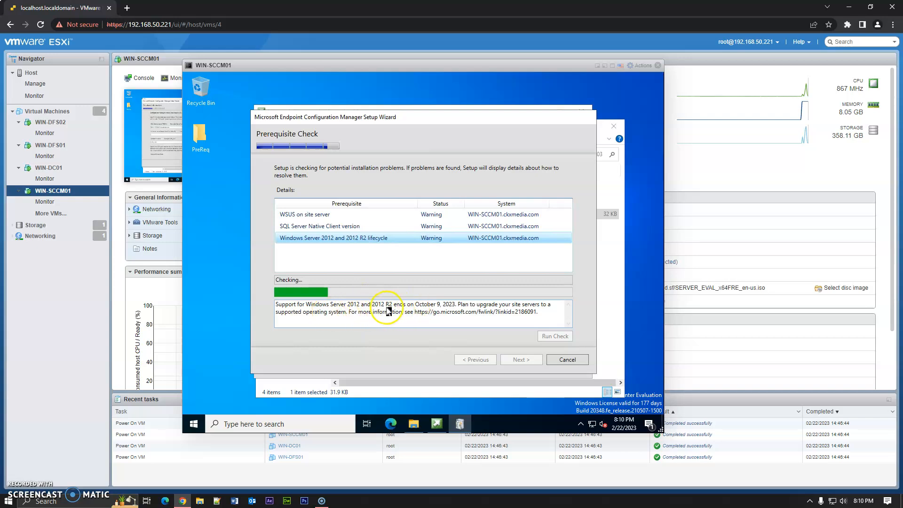
left_click(390, 228)
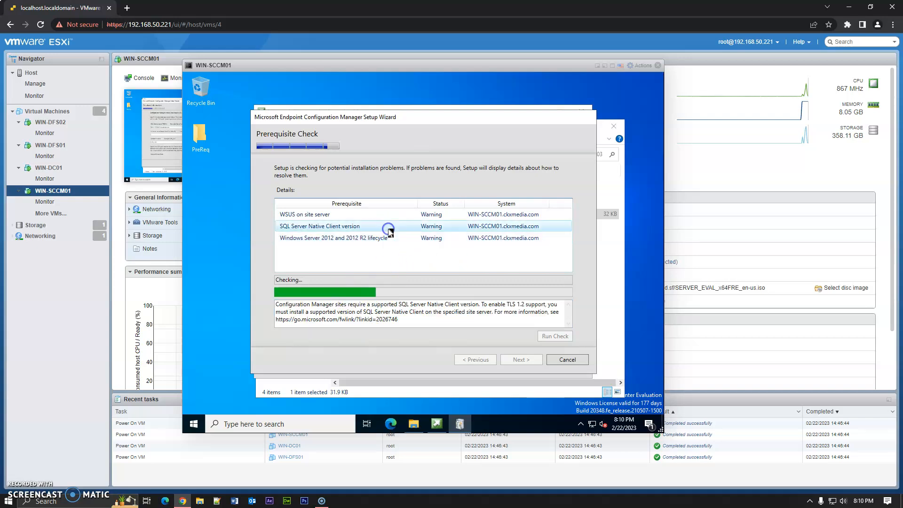
left_click(357, 215)
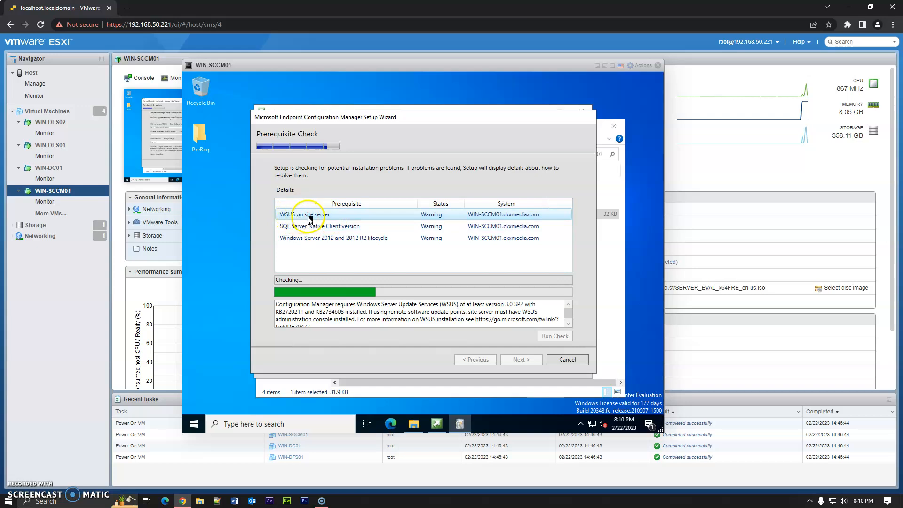
left_click(346, 217)
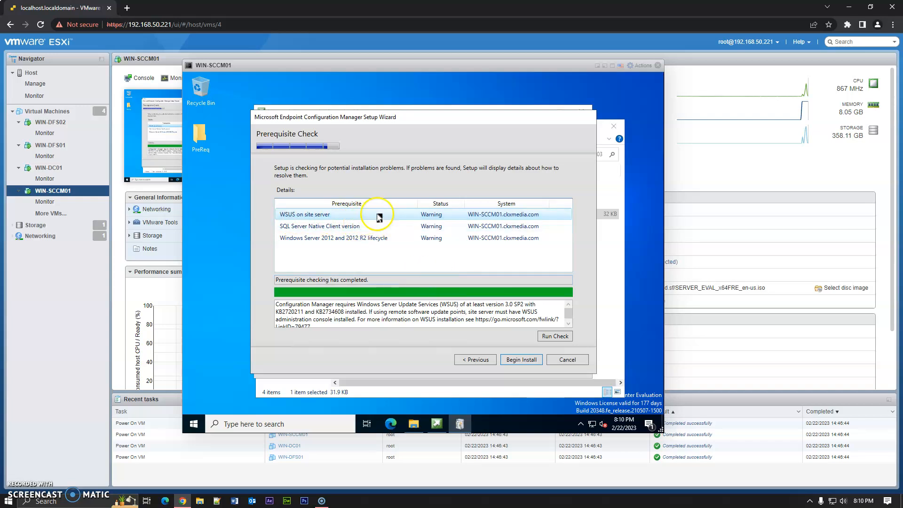
left_click(347, 217)
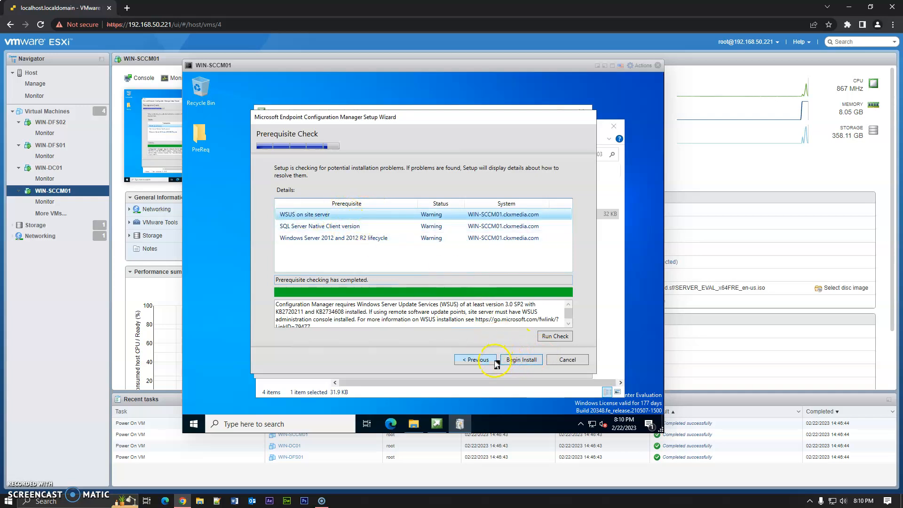
- Begin the installation and close the setup wizard after reviewing the installation progress list
left_click(530, 361)
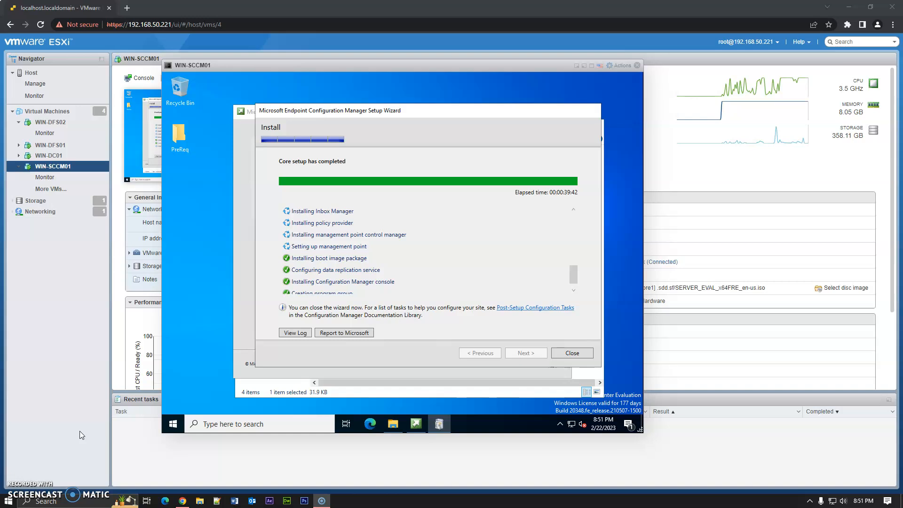
scroll(399, 286, "down", 1)
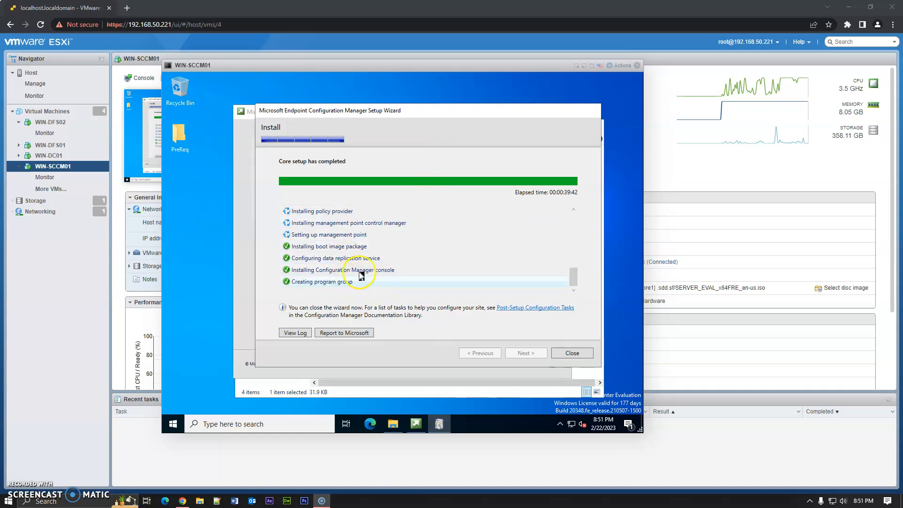
left_click(571, 353)
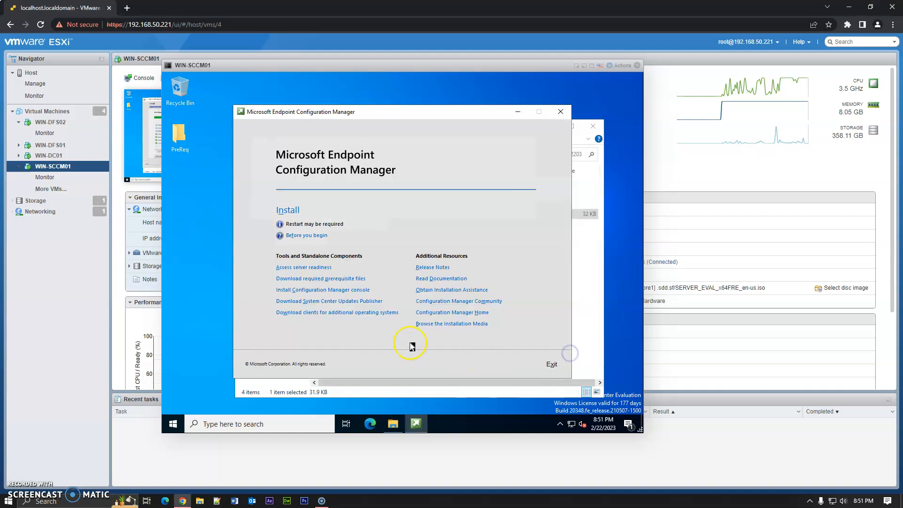
- Exit the setup launcher and close File Explorer
left_click(552, 365)
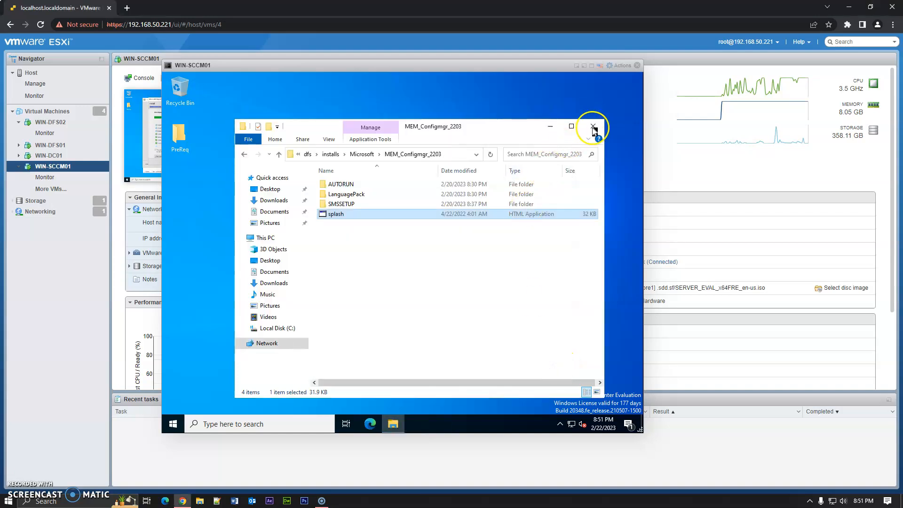
left_click(593, 127)
right_click(316, 236)
left_click(341, 267)
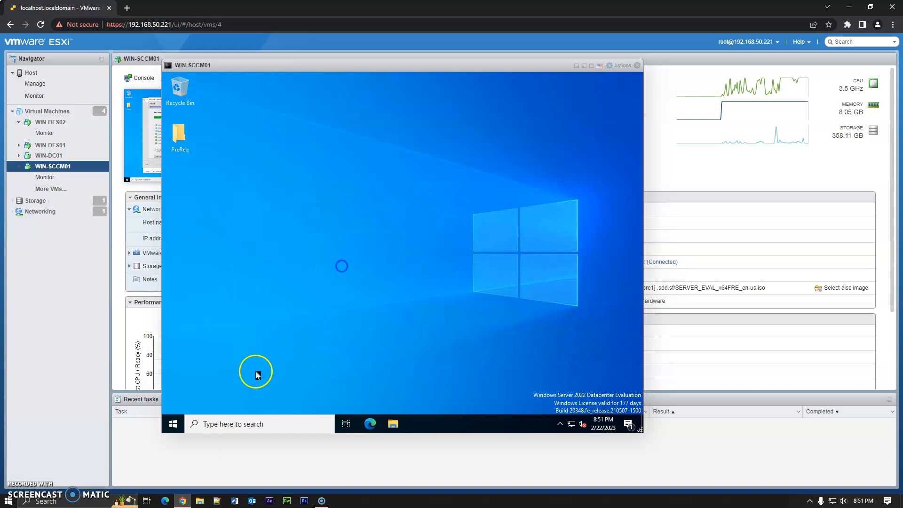
- Open Server Manager and try to start the Add Roles and Features wizard while inventory data is collected
left_click(174, 424)
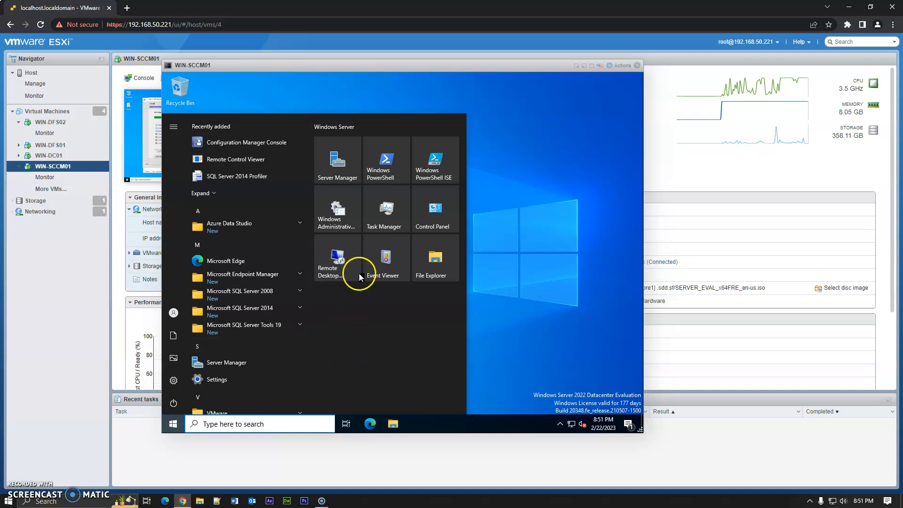
left_click(348, 183)
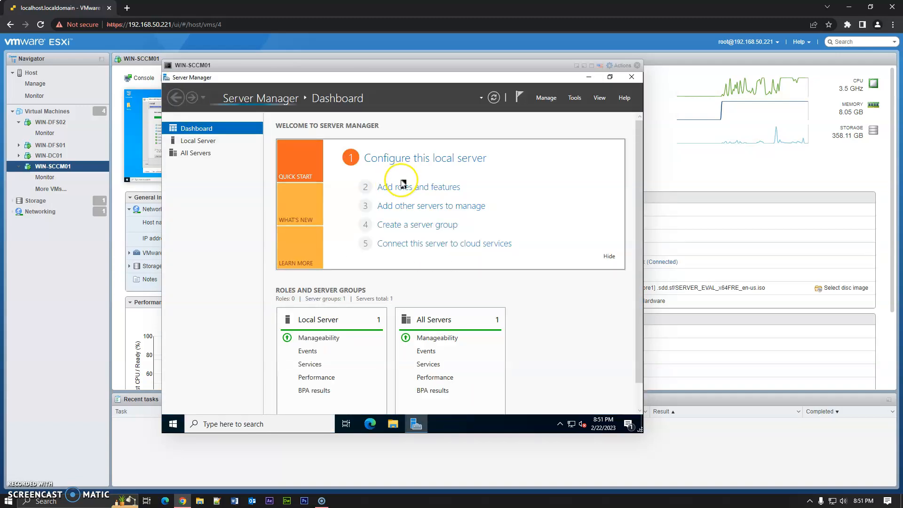
left_click(403, 186)
left_click(471, 279)
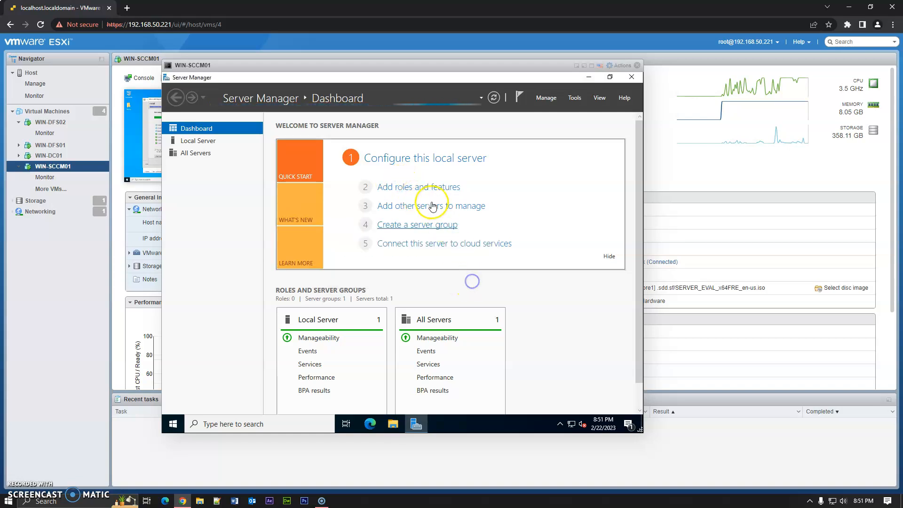
left_click(406, 186)
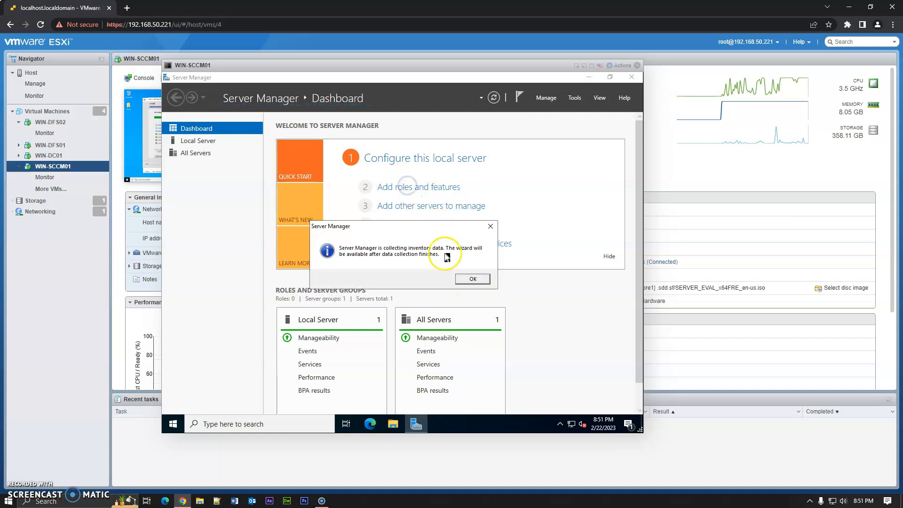
left_click(473, 279)
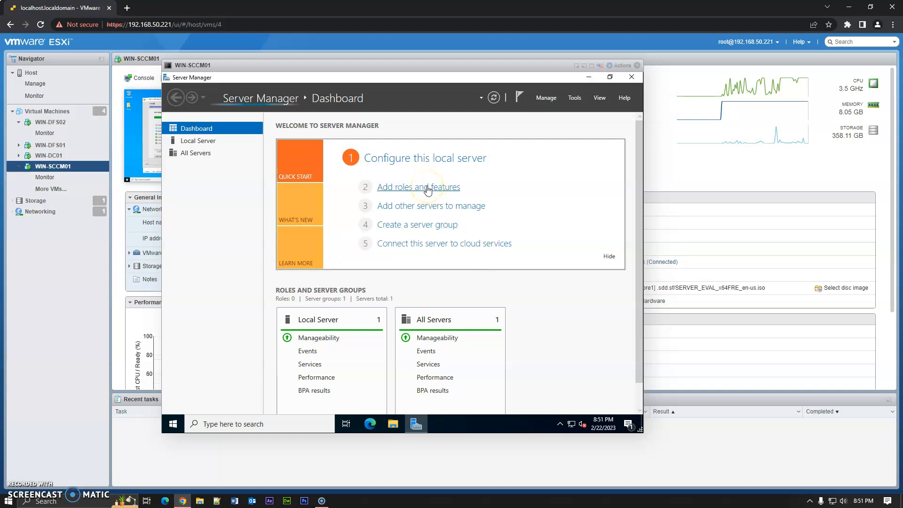
left_click(413, 189)
left_click(403, 189)
left_click(473, 277)
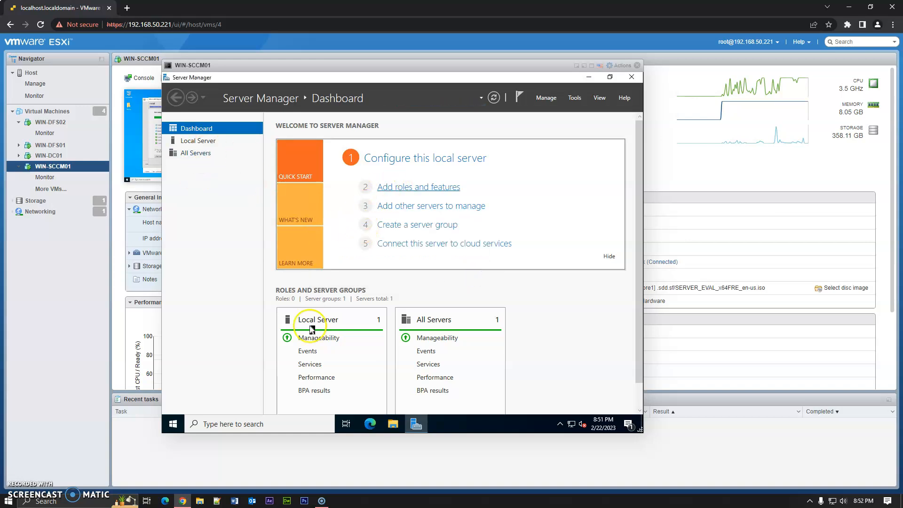
left_click(173, 424)
scroll(227, 276, "down", 3)
scroll(255, 266, "up", 3)
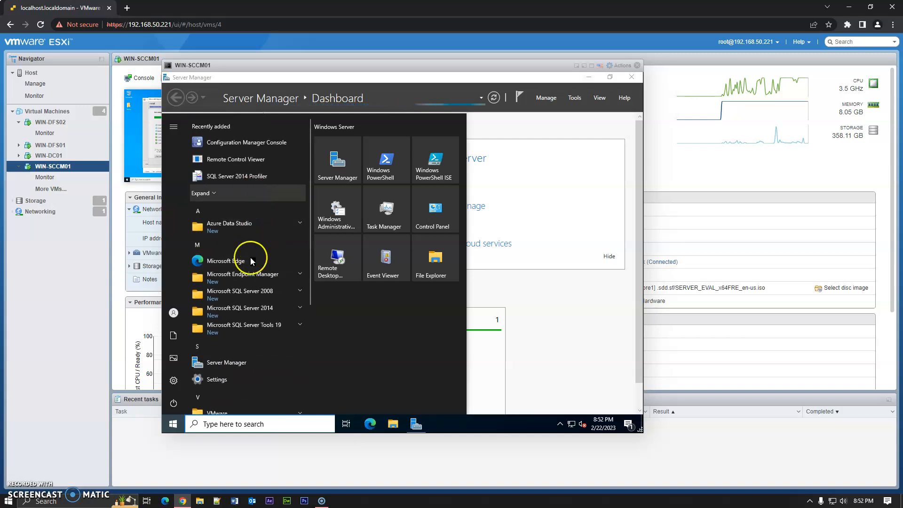
left_click(253, 279)
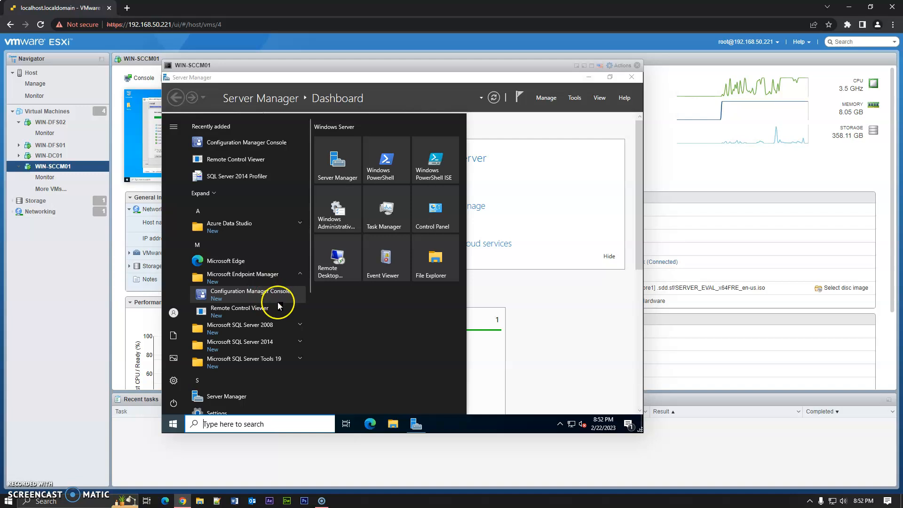
left_click(590, 291)
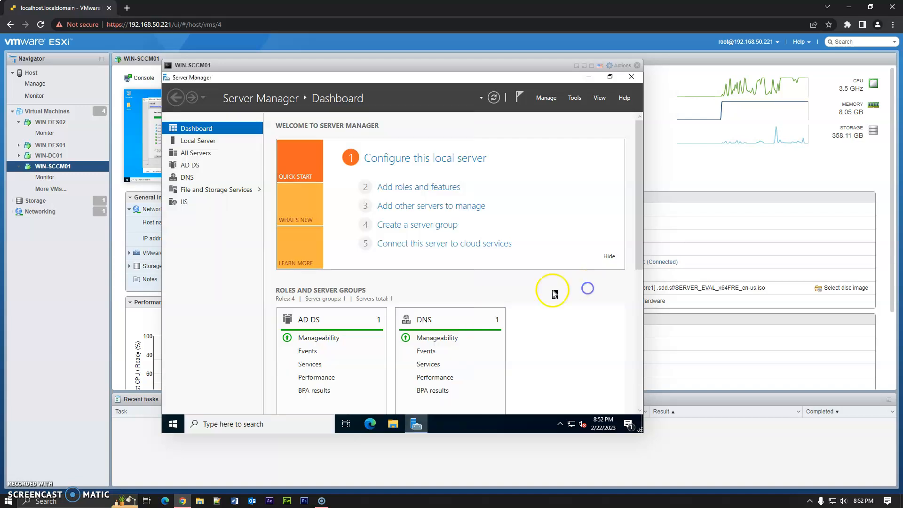
- Start the Add Roles and Features wizard with a role-based installation on the local server
left_click(424, 186)
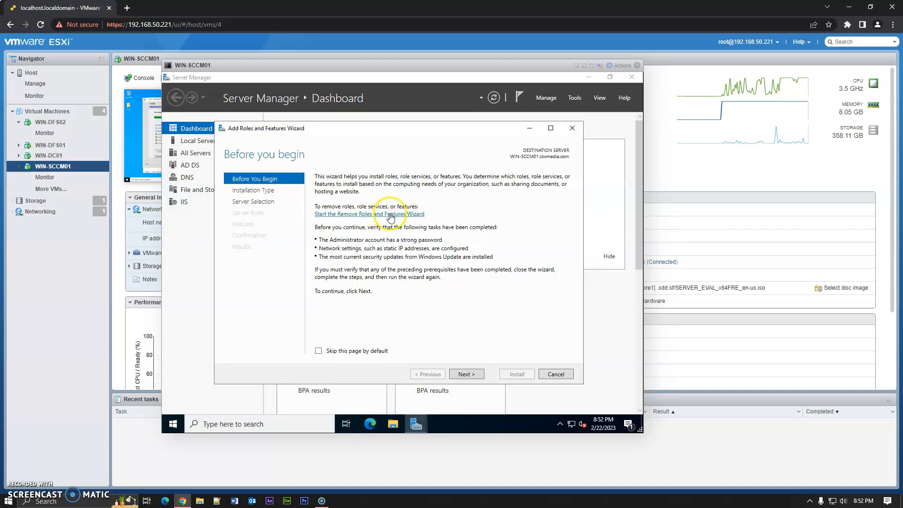
left_click(471, 374)
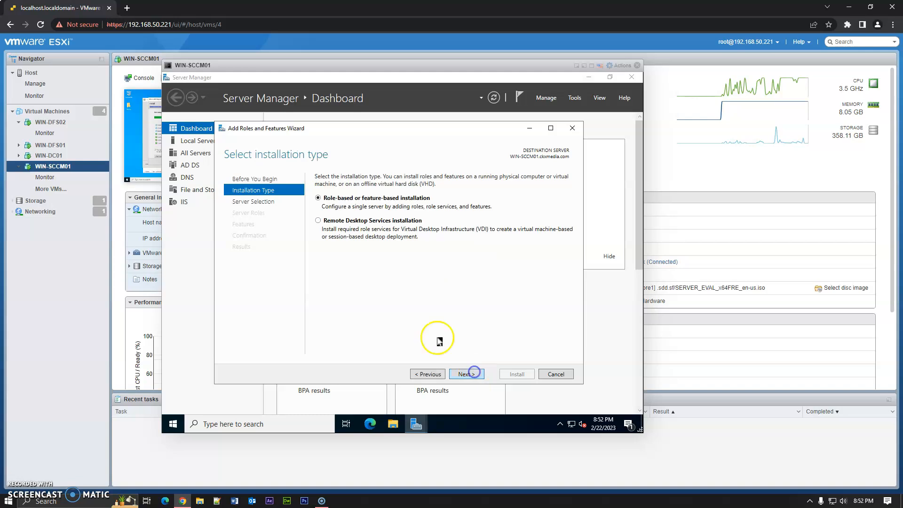
left_click(470, 374)
left_click(470, 374)
- Select the Windows Server Update Services role and add its required features
scroll(366, 303, "down", 1)
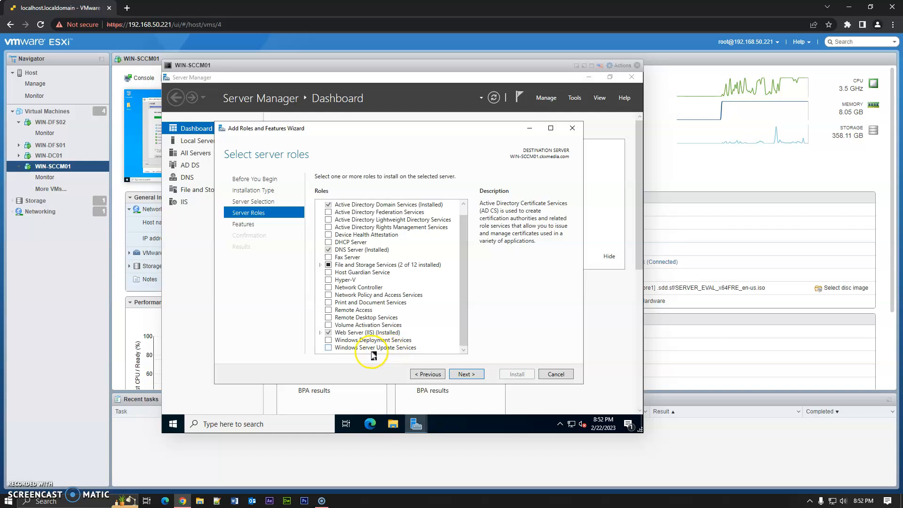
left_click(329, 348)
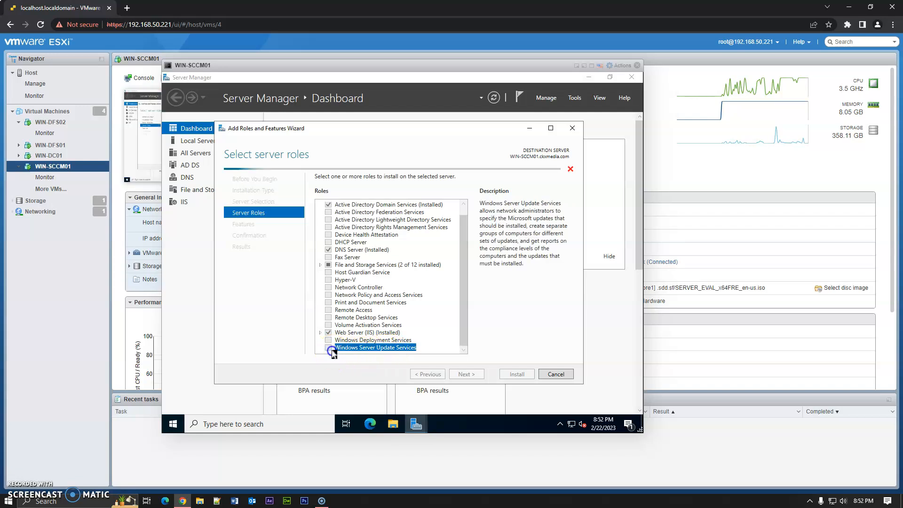
left_click(434, 338)
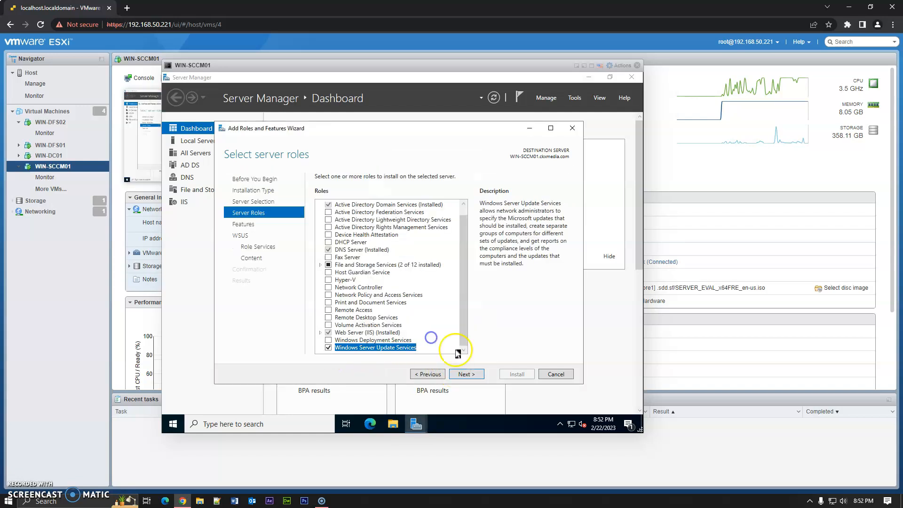
- Keep the WID Connectivity and WSUS Services role services, set the content storage option, and install
left_click(470, 374)
left_click(462, 375)
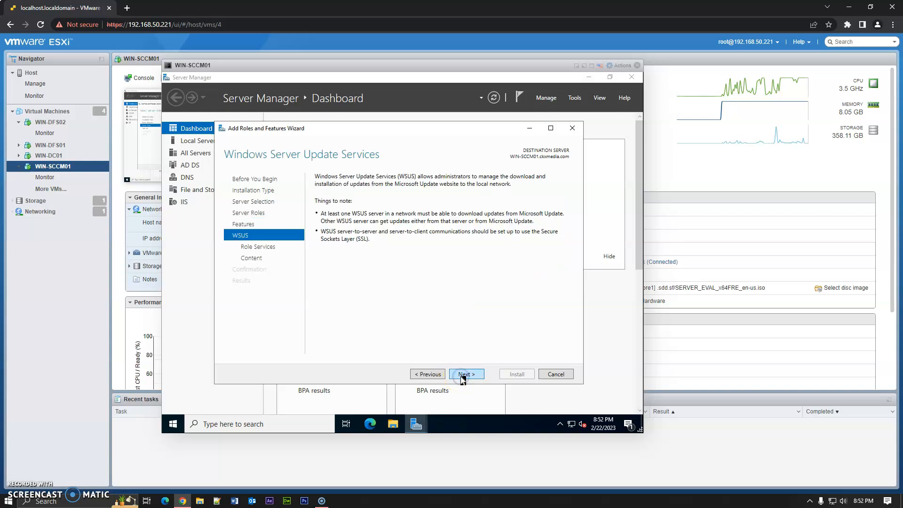
left_click(465, 375)
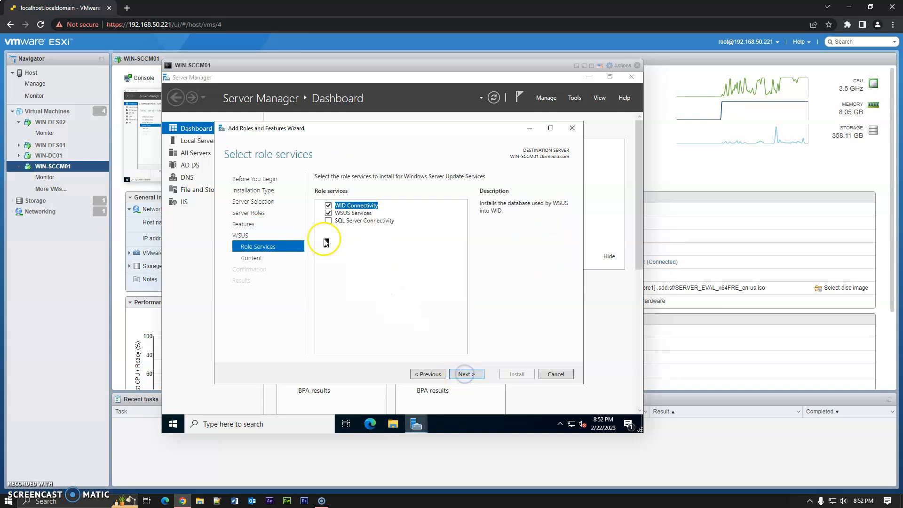
left_click(473, 374)
left_click(323, 251)
left_click(465, 374)
left_click(516, 375)
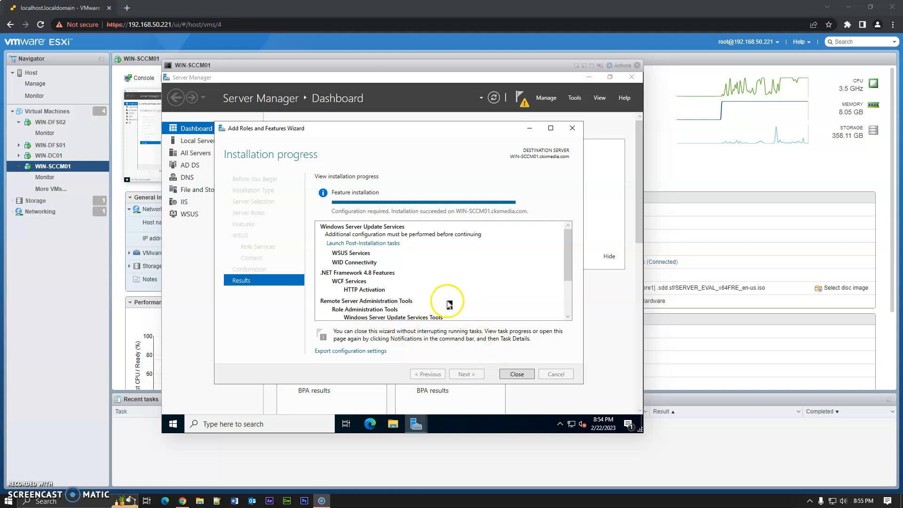
- Close the wizard and launch the WSUS post-installation tasks from the notifications
left_click(517, 374)
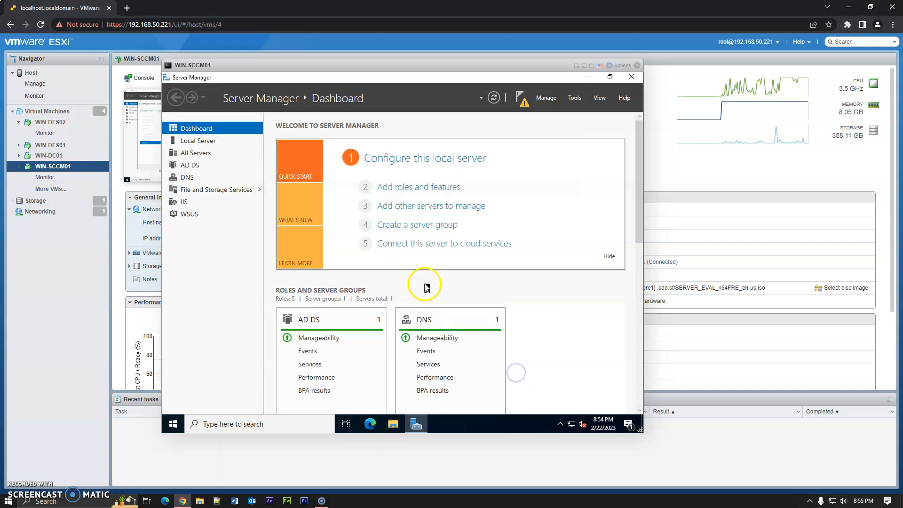
left_click(521, 100)
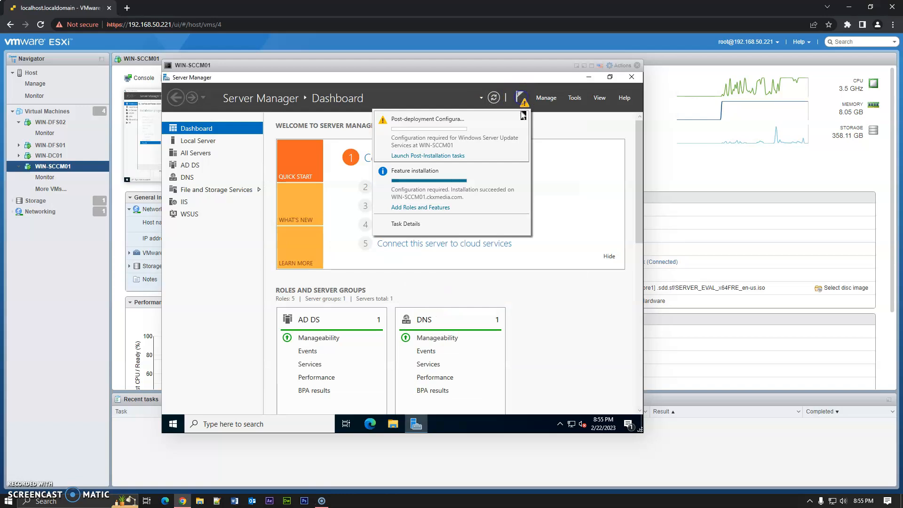
left_click(441, 160)
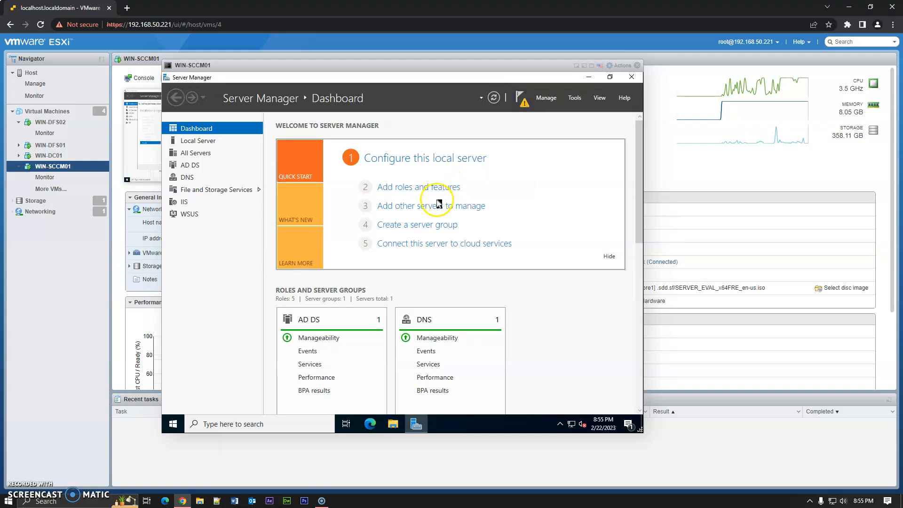
- Monitor the WSUS post-deployment configuration progress in the notifications
left_click(520, 98)
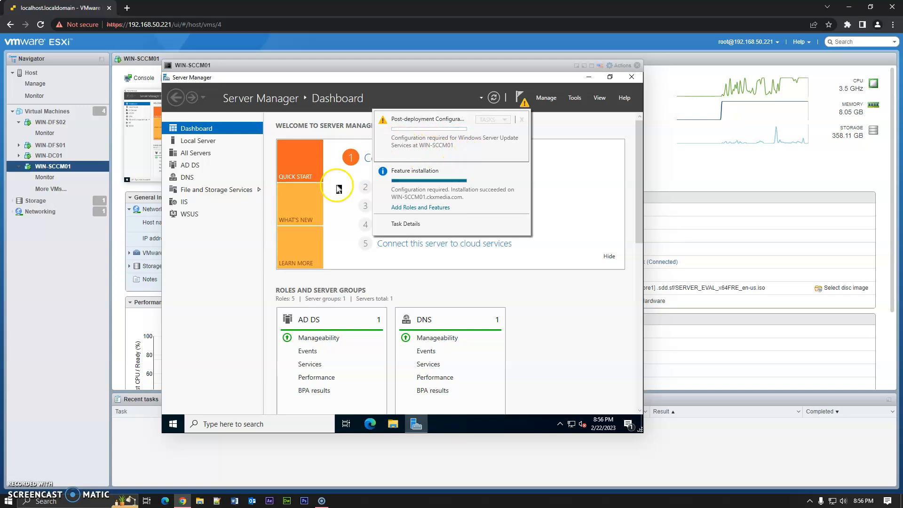
left_click(173, 424)
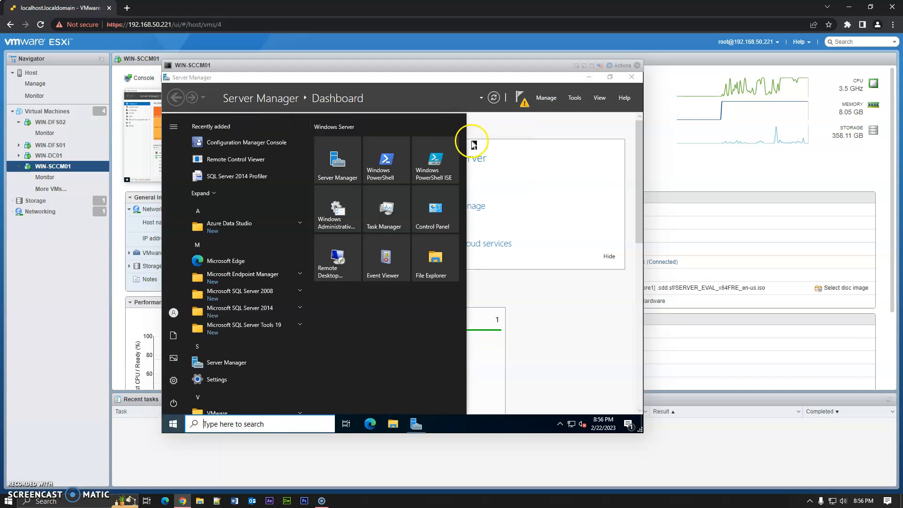
left_click(520, 97)
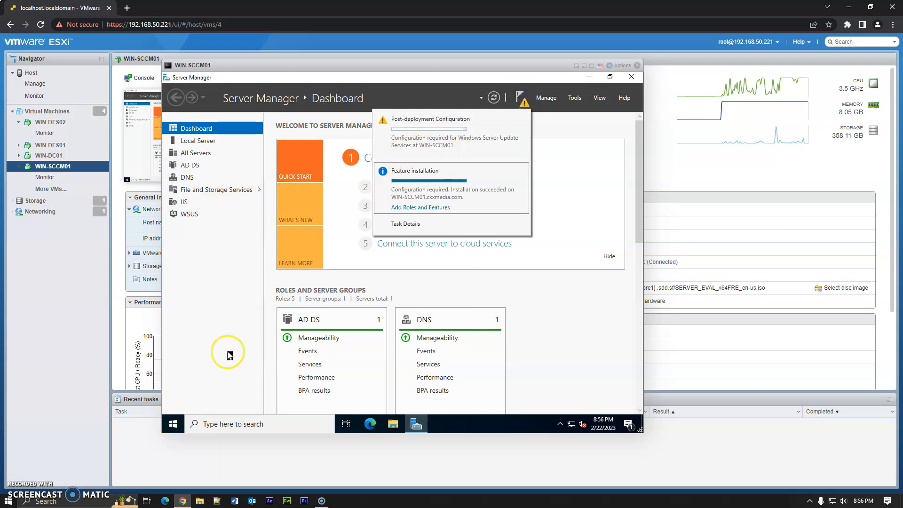
left_click(171, 430)
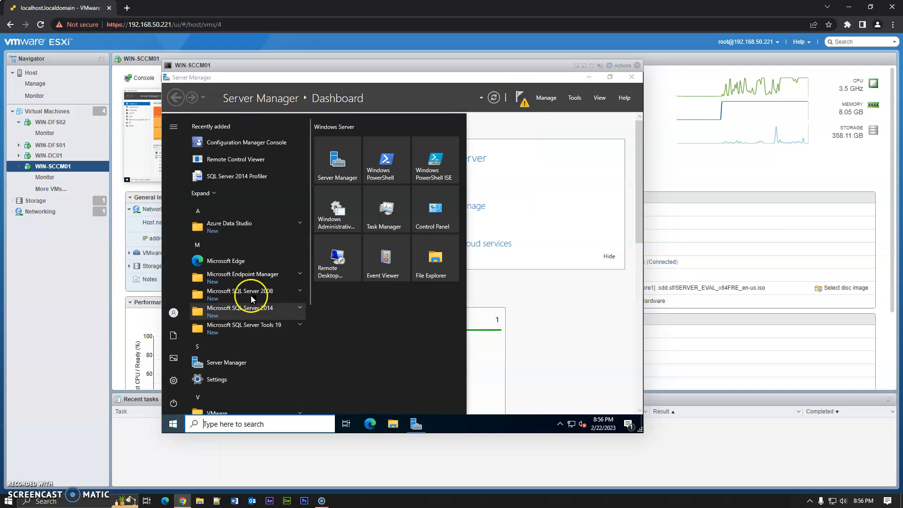
scroll(263, 271, "down", 3)
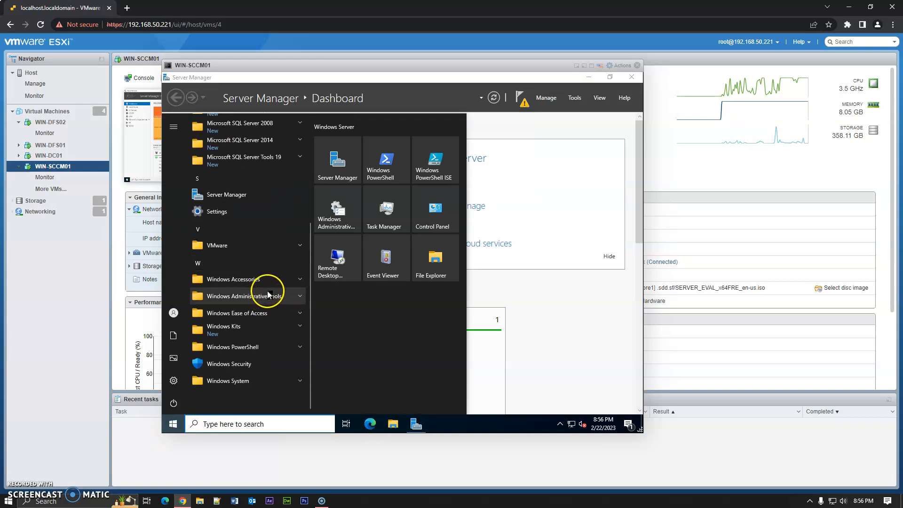
left_click(519, 97)
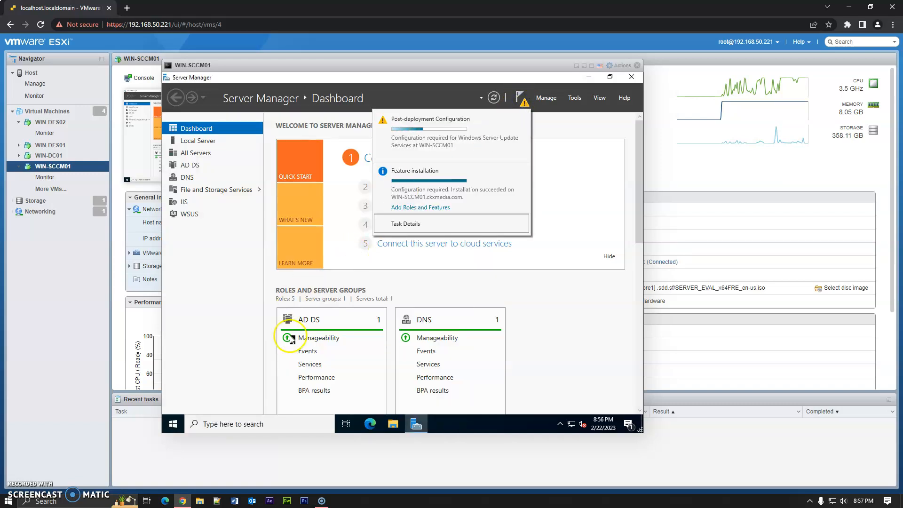
left_click(172, 424)
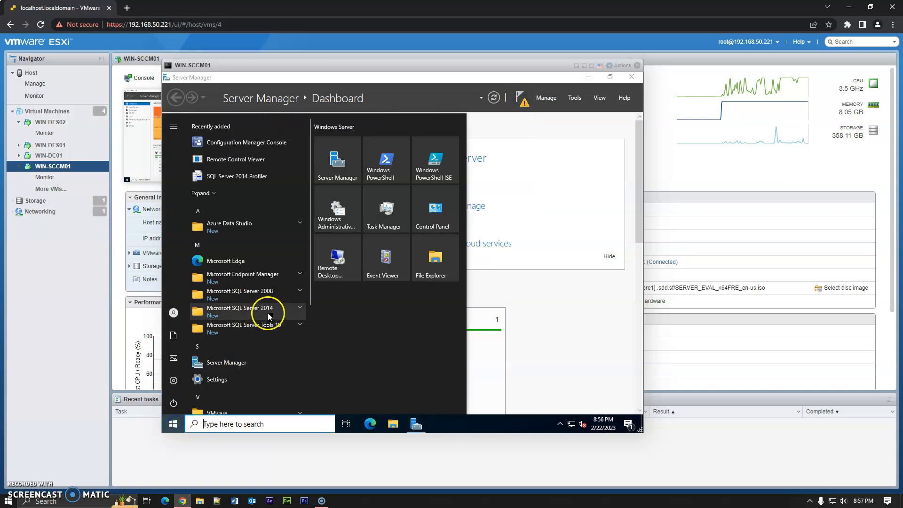
scroll(268, 312, "down", 3)
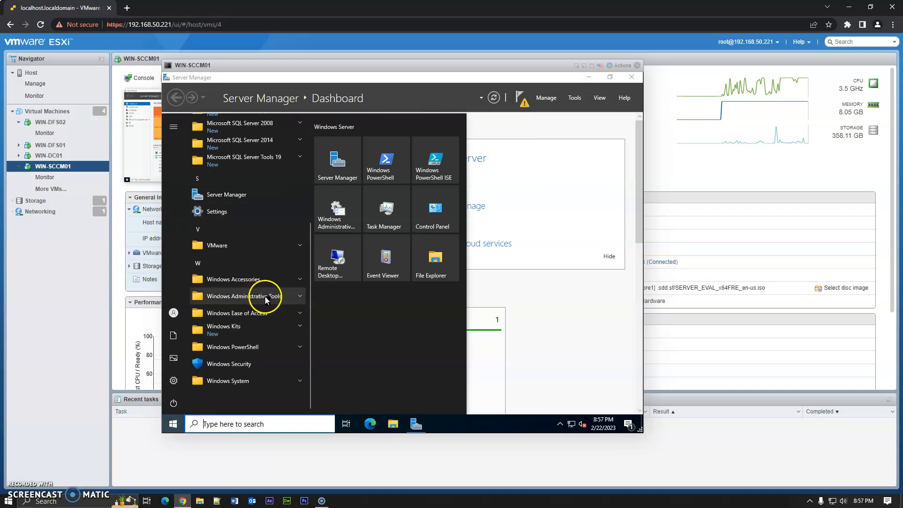
- Locate Windows Server Update Services under Windows Administrative Tools in the Start menu
left_click(265, 297)
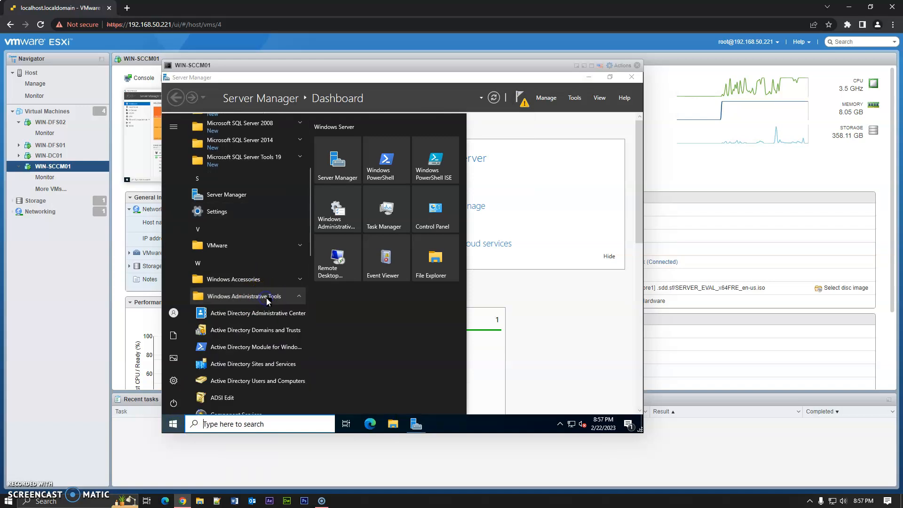
scroll(269, 299, "down", 5)
scroll(268, 299, "down", 4)
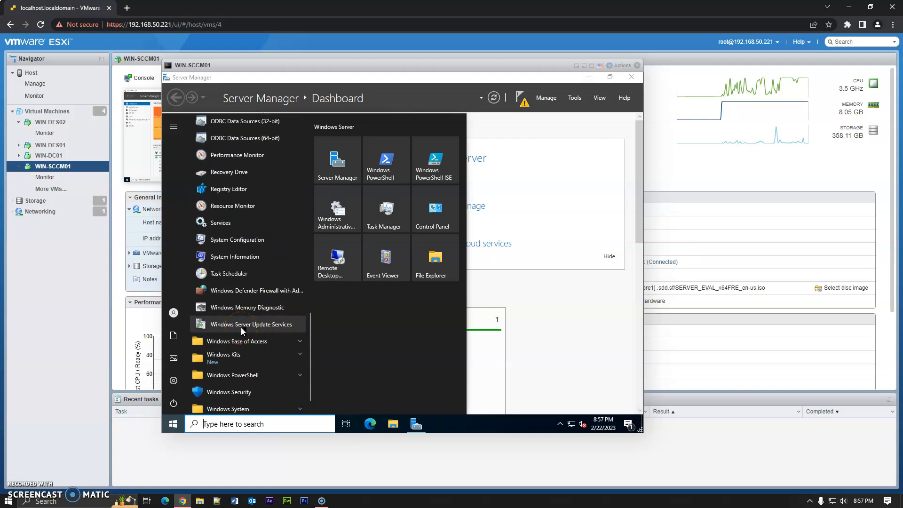
left_click(271, 325)
- Check the post-deployment configuration task status in the notifications and close Server Manager
left_click(517, 101)
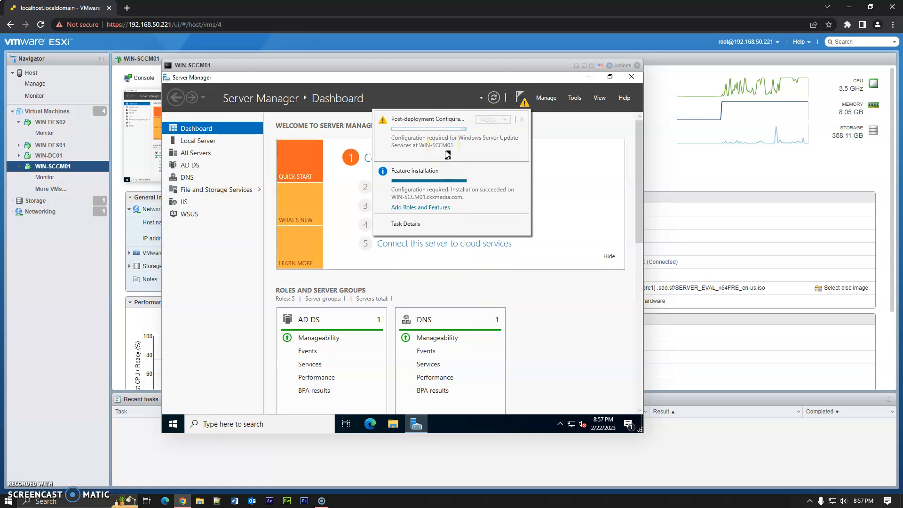
left_click(442, 171)
left_click(429, 149)
left_click(409, 147)
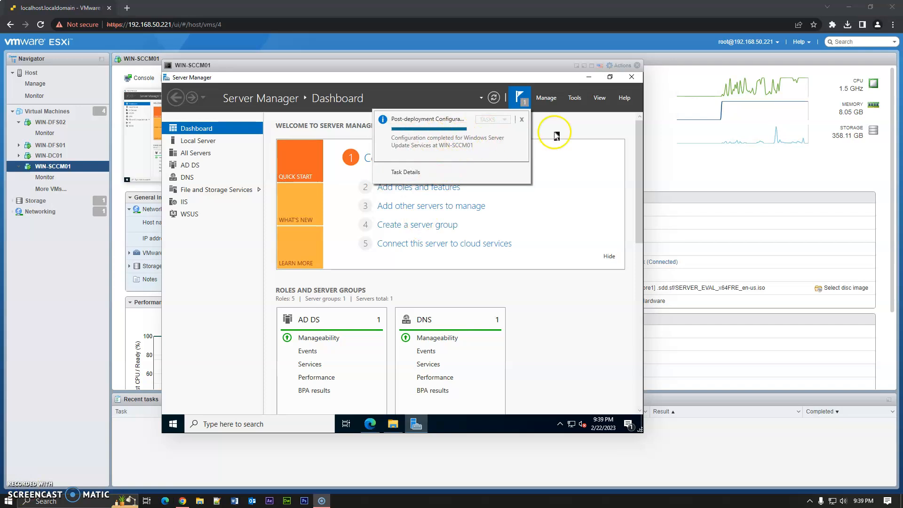
left_click(636, 79)
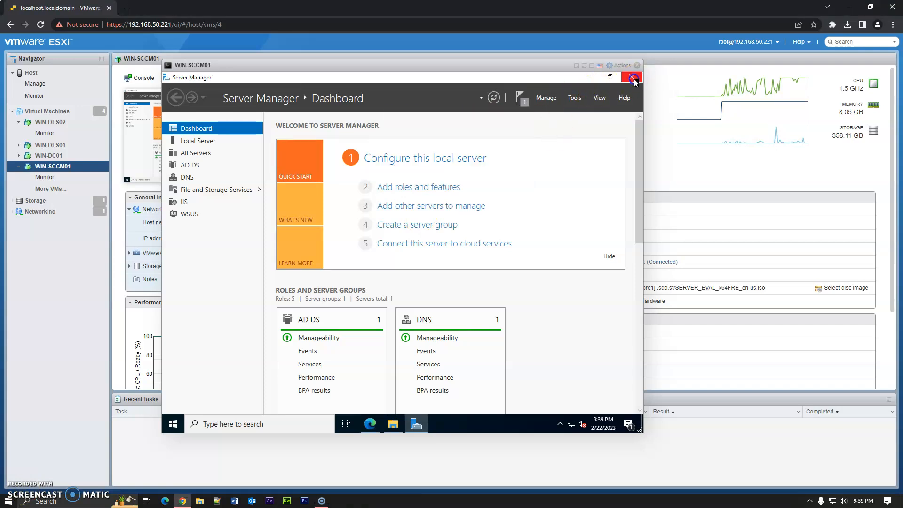
left_click(628, 80)
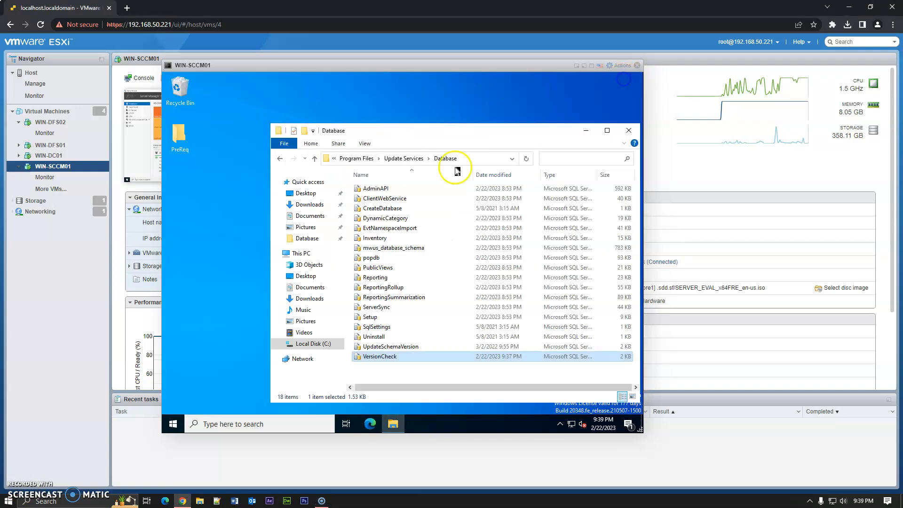
- Close the File Explorer window and launch Windows Server Update Services from Windows Administrative Tools in the Start menu
left_click(629, 131)
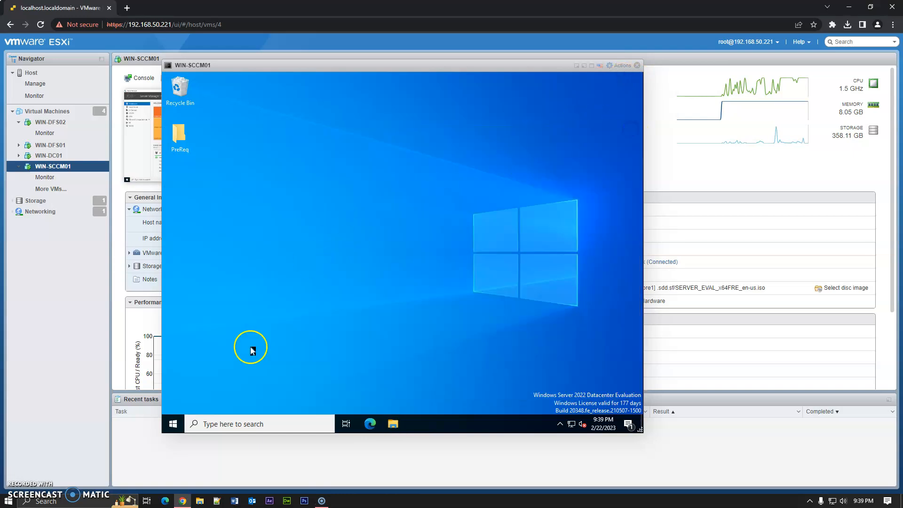
left_click(172, 425)
scroll(255, 343, "down", 5)
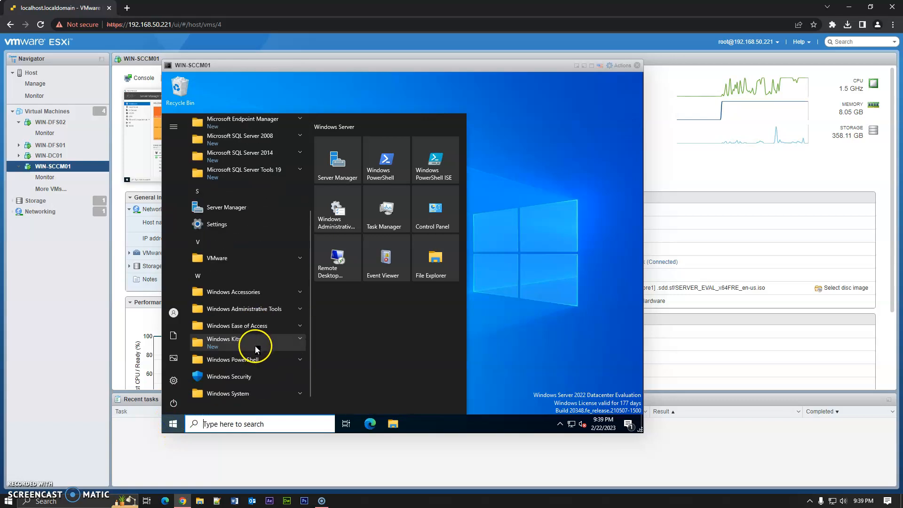
left_click(257, 300)
scroll(254, 348, "down", 6)
scroll(252, 370, "down", 2)
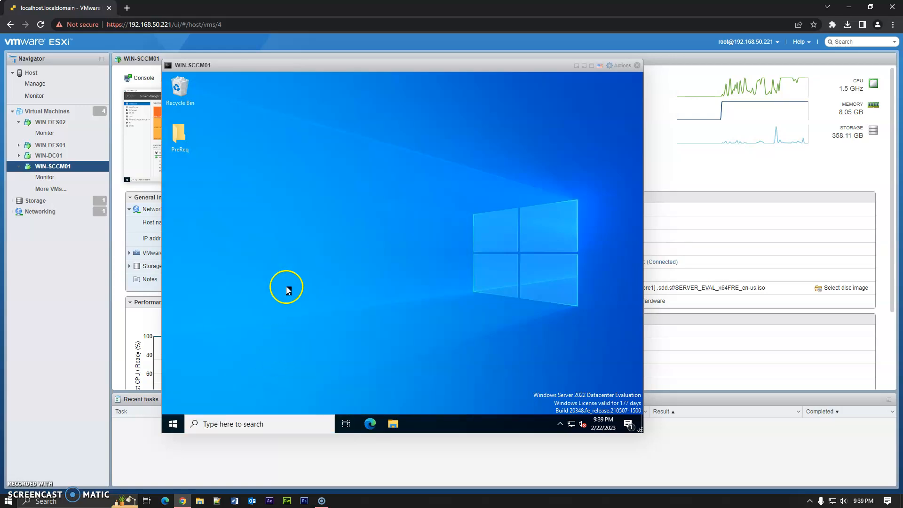
- Step through the WSUS Configuration Wizard, declining the Microsoft Update Improvement Program, and start connecting to the upstream server
left_click(472, 369)
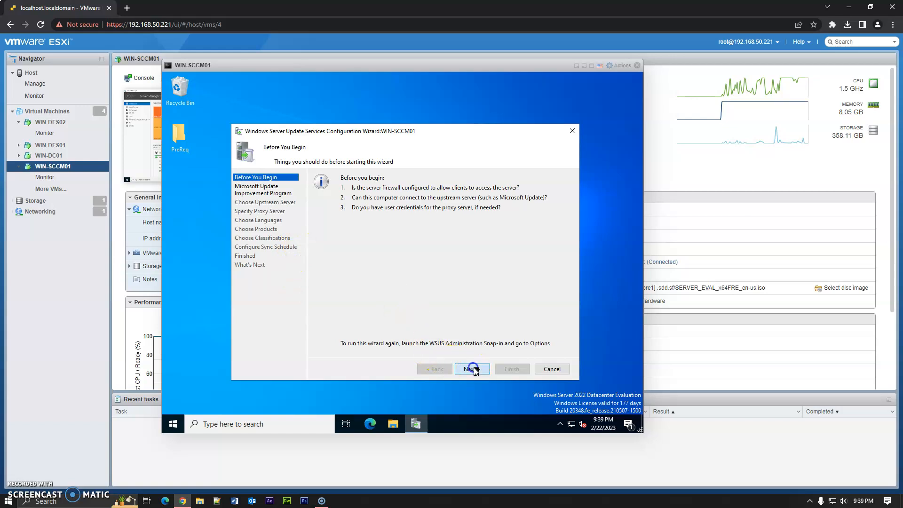
left_click(363, 327)
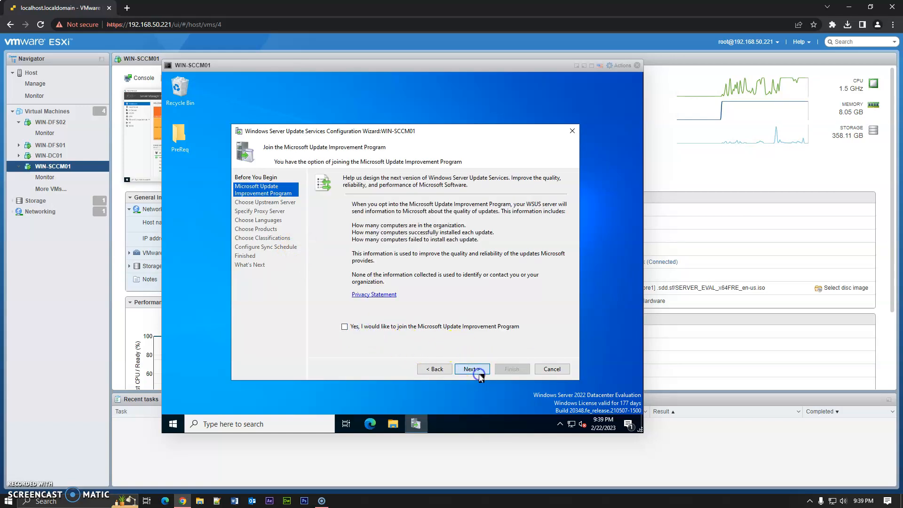
left_click(473, 370)
left_click(472, 368)
left_click(472, 369)
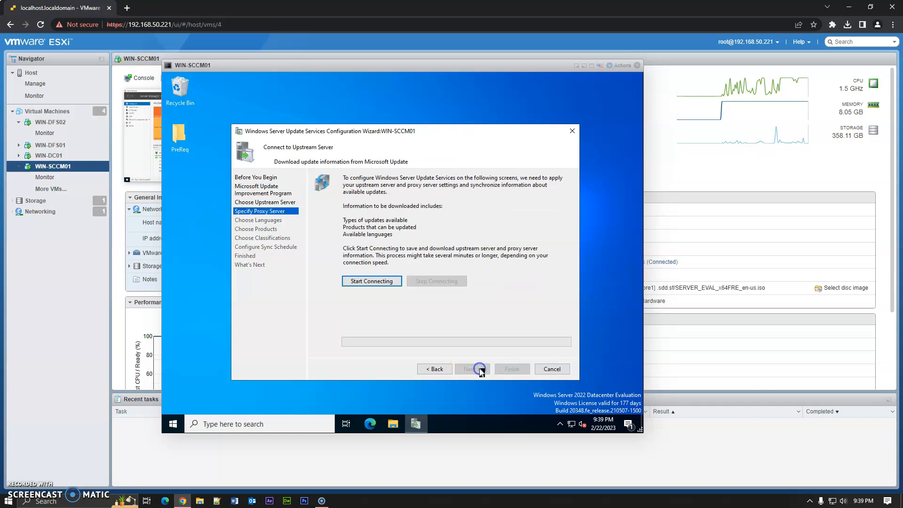
left_click(379, 282)
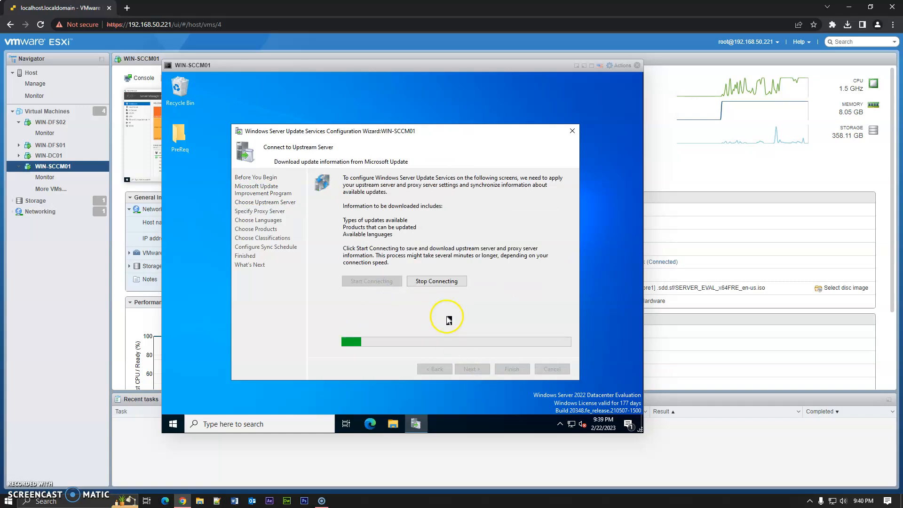